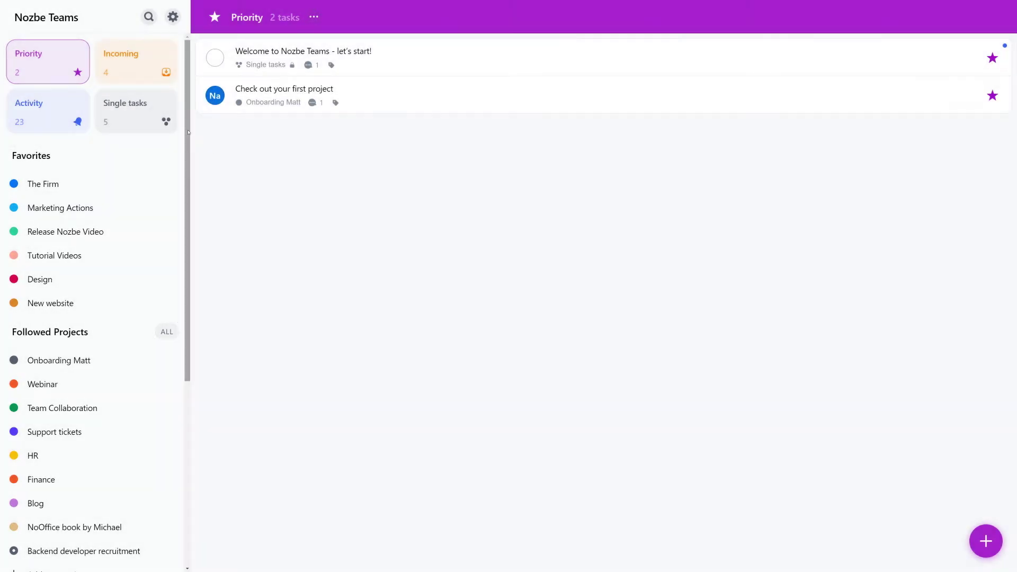
Start a new project named 'Backend developer recruitment' from the full project list.
{"action": "scroll", "coordinate": [192, 301], "scroll_direction": "down", "scroll_amount": 5}
{"action": "scroll", "coordinate": [192, 302], "scroll_direction": "down", "scroll_amount": 1}
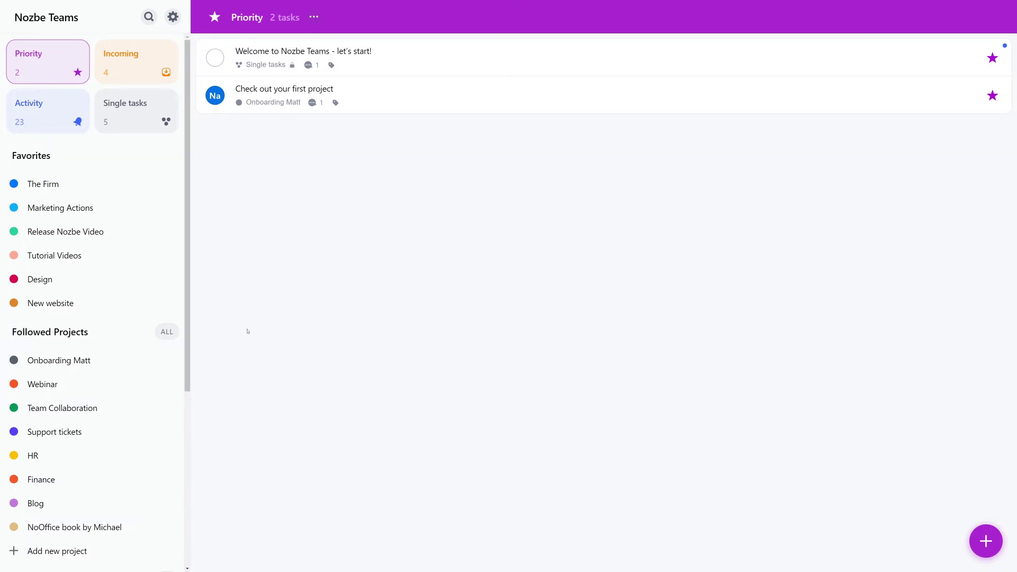
{"action": "left_click", "coordinate": [173, 331]}
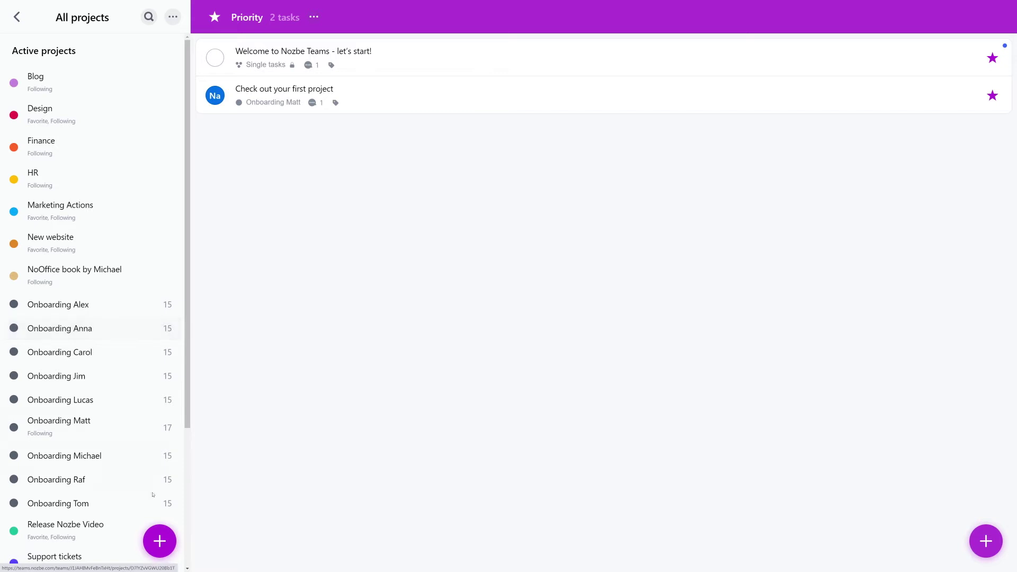
{"action": "left_click", "coordinate": [160, 541]}
{"action": "type", "text": "Backend"}
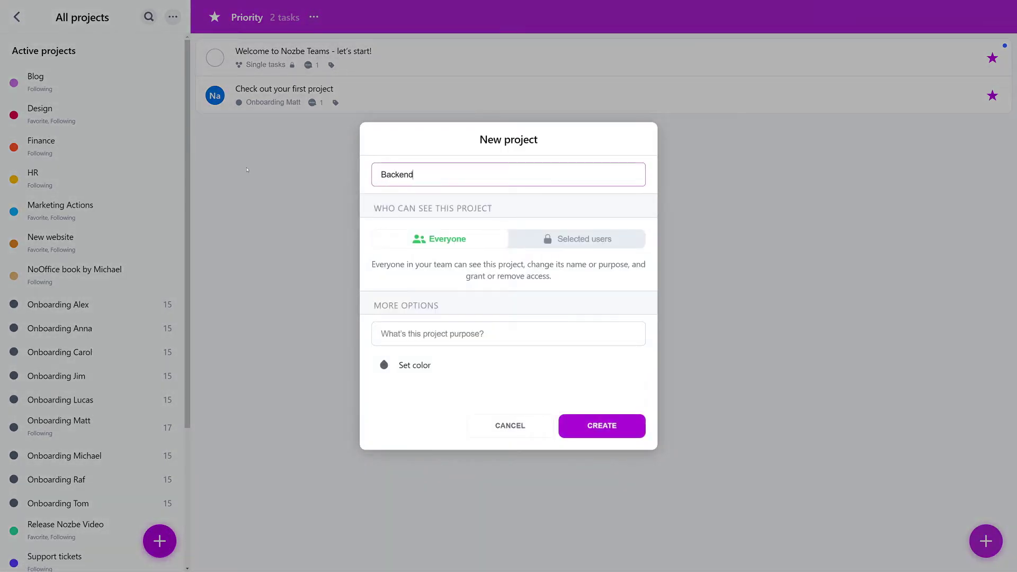
{"action": "type", "text": " developer recruitment"}
Limit visibility to two selected teammates and enter the purpose 'Backend developer recruitment process'.
{"action": "left_click", "coordinate": [577, 241]}
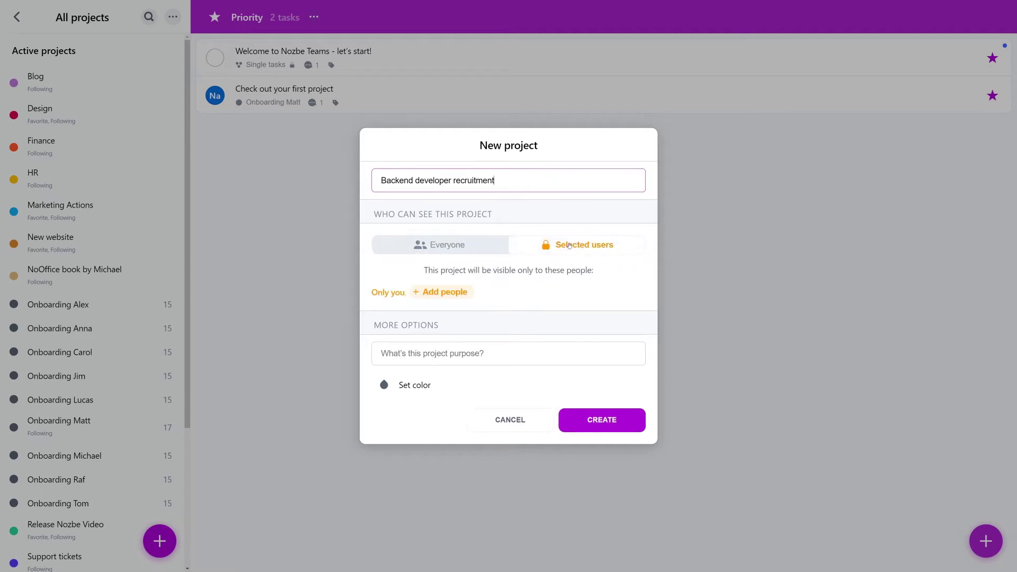
{"action": "left_click", "coordinate": [428, 297]}
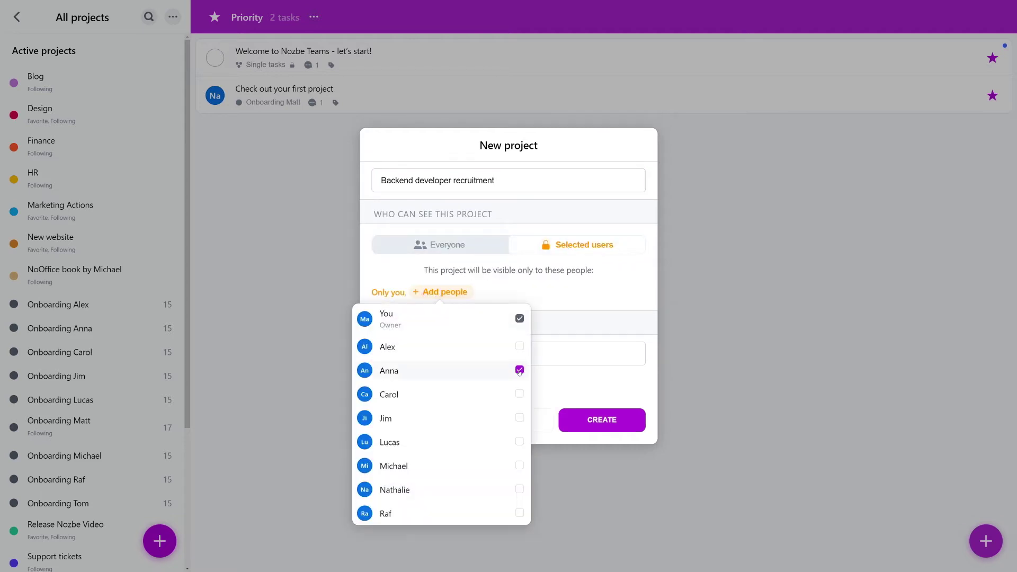
{"action": "left_click", "coordinate": [580, 282]}
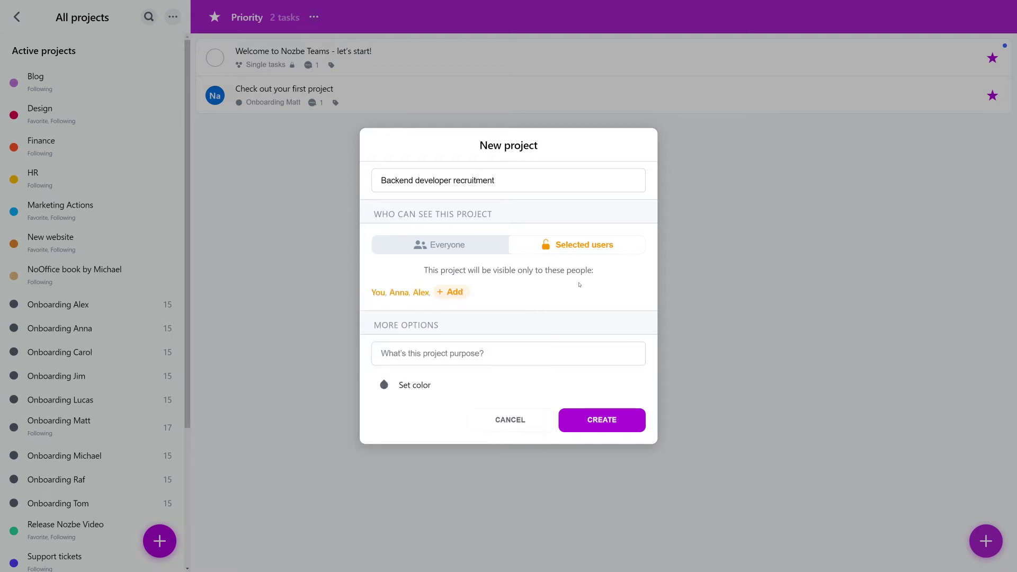
{"action": "left_click", "coordinate": [408, 364]}
{"action": "type", "text": "Backend developer recruit"}
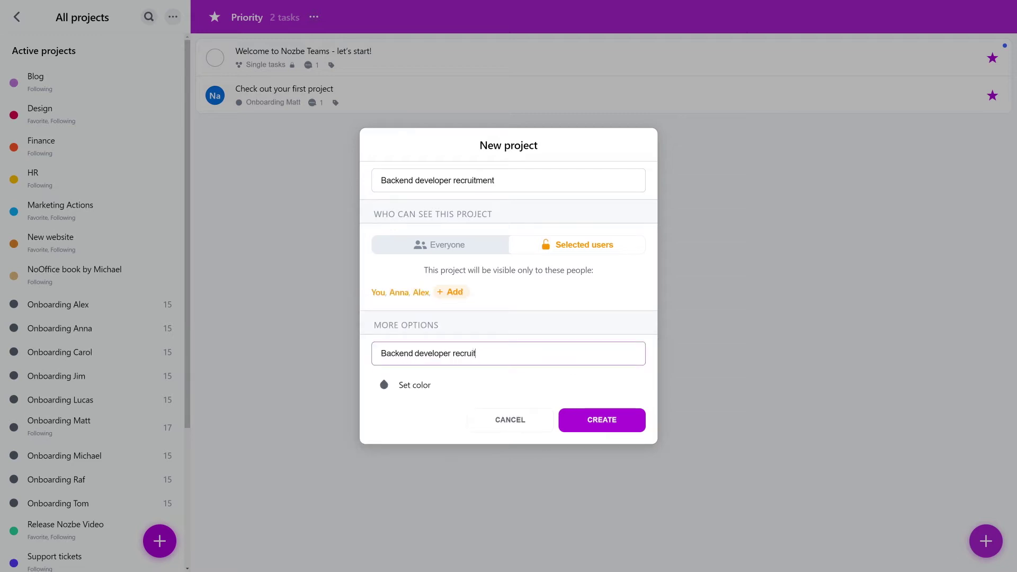
{"action": "type", "text": "ment process"}
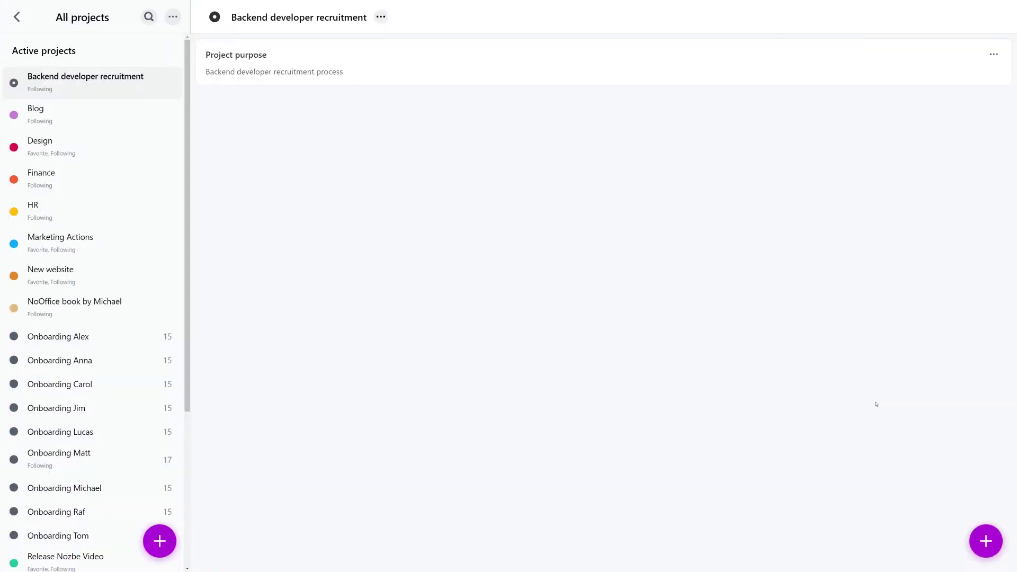
Add tasks 'What skills and stack are we expecting from candidate?', 'Write a recruitment ad' and 'Prepare a recruitment test project'.
{"action": "left_click", "coordinate": [984, 539]}
{"action": "type", "text": "What skills and stack are we expecting from candidate?"}
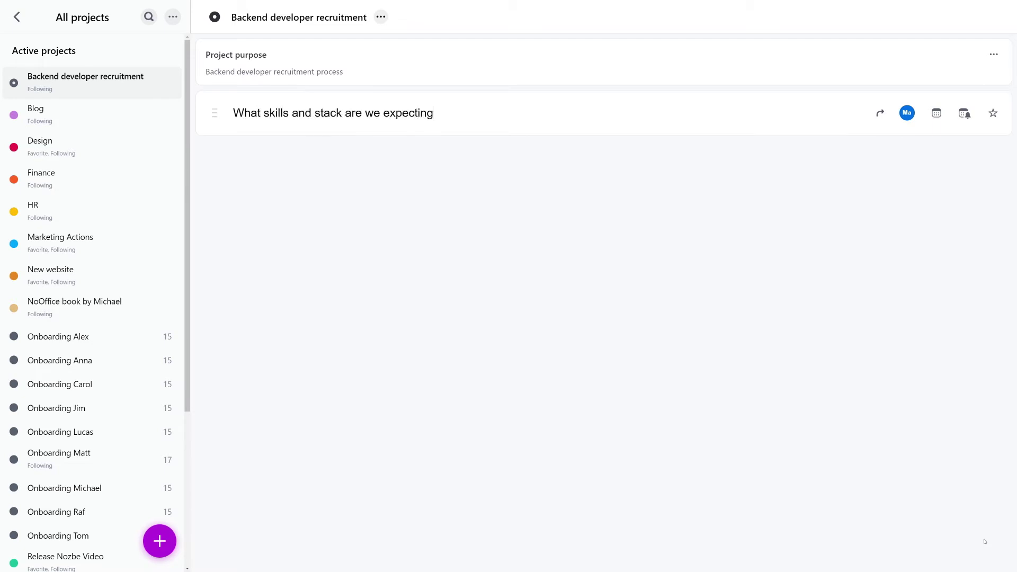
{"action": "key", "text": "Return"}
{"action": "type", "text": "Write a recruitment ad"}
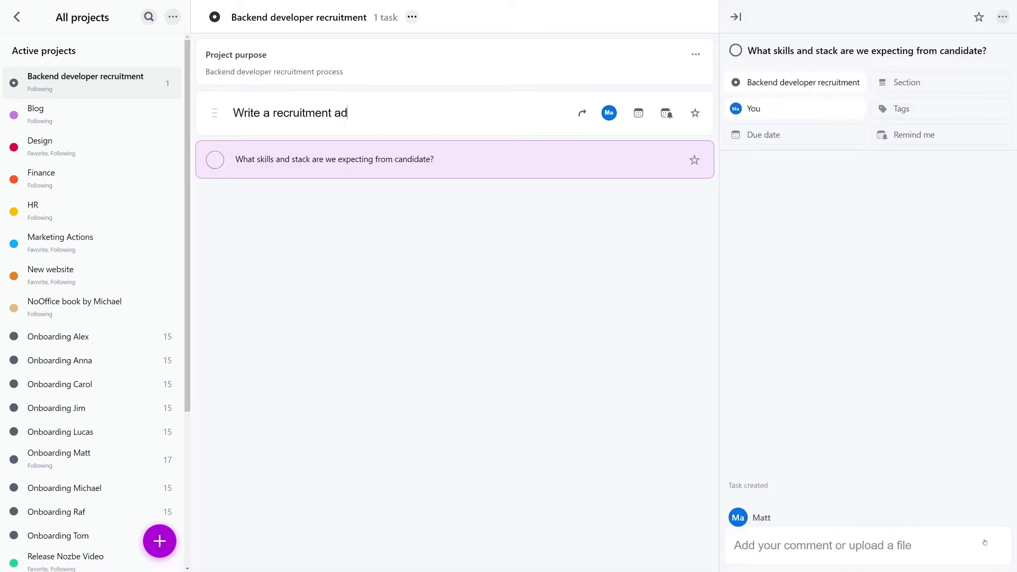
{"action": "key", "text": "Return"}
{"action": "type", "text": "Prepare a recruitment test project"}
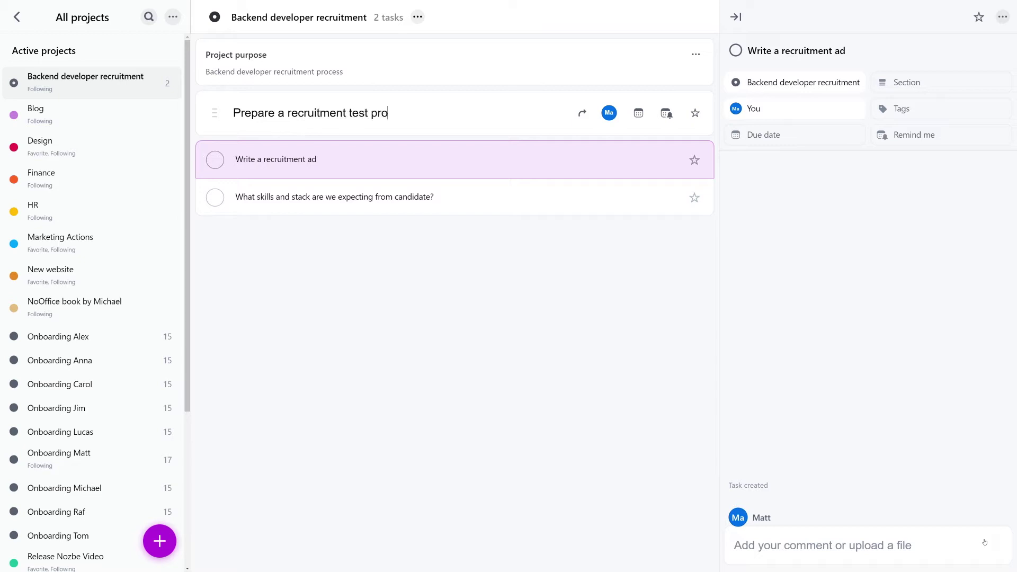
{"action": "key", "text": "Return"}
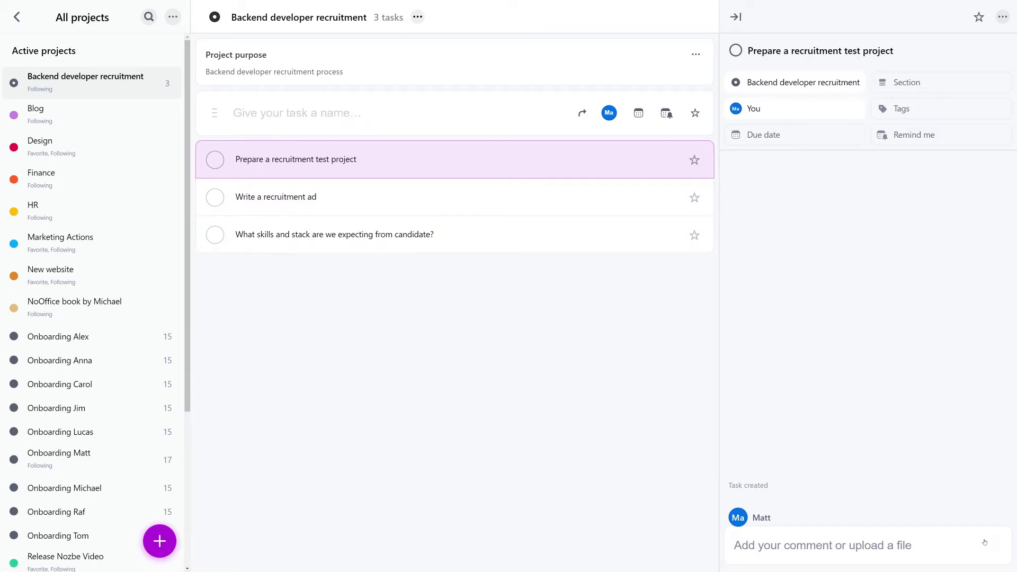
Make the skills and stack task due Friday, July 24.
{"action": "left_click", "coordinate": [466, 191]}
{"action": "left_click", "coordinate": [760, 140]}
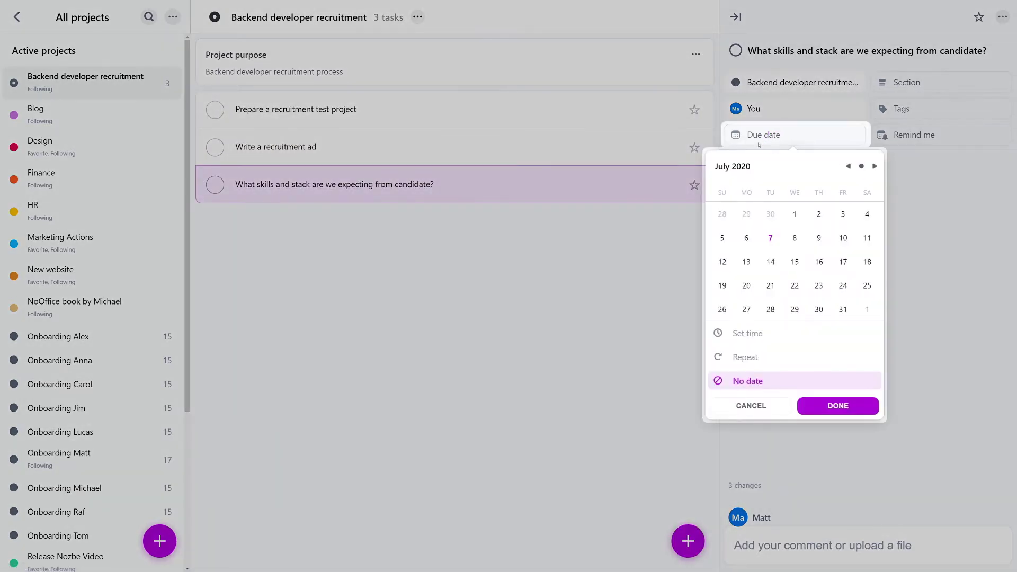
{"action": "left_click", "coordinate": [843, 287]}
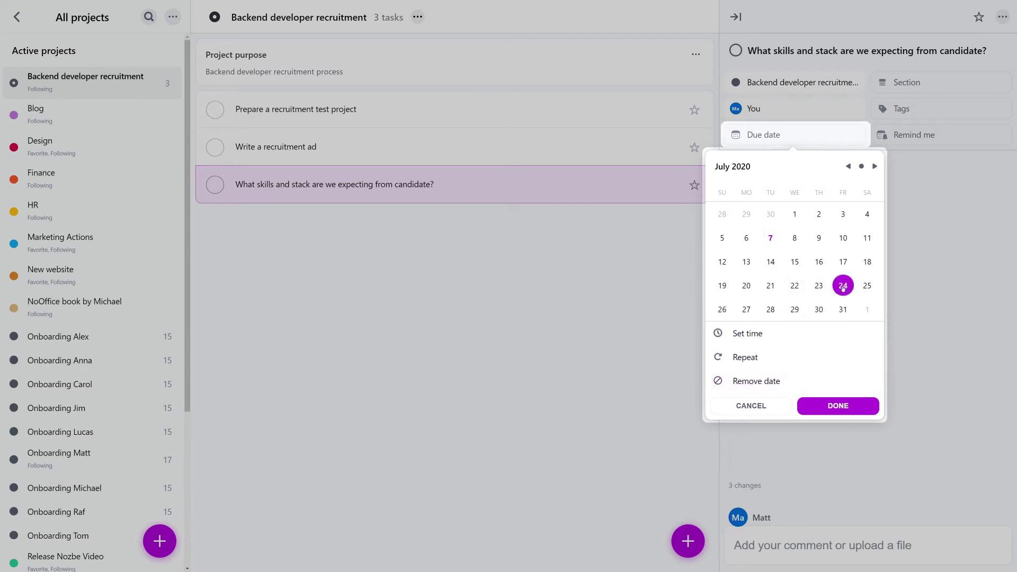
{"action": "left_click", "coordinate": [833, 410]}
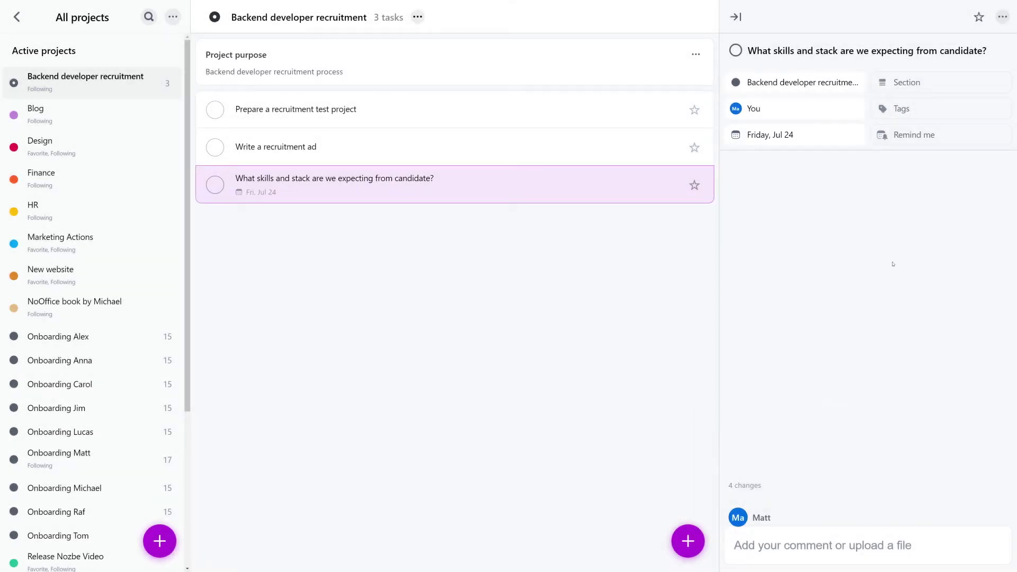
Add a reminder for Sunday, July 26 at 09:00 AM.
{"action": "left_click", "coordinate": [908, 137]}
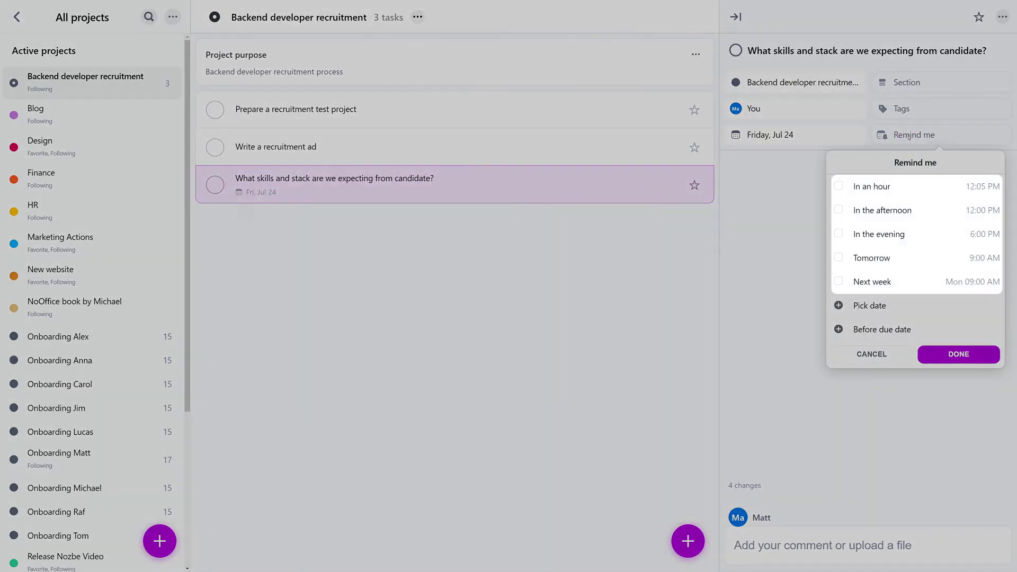
{"action": "key", "text": "Tab"}
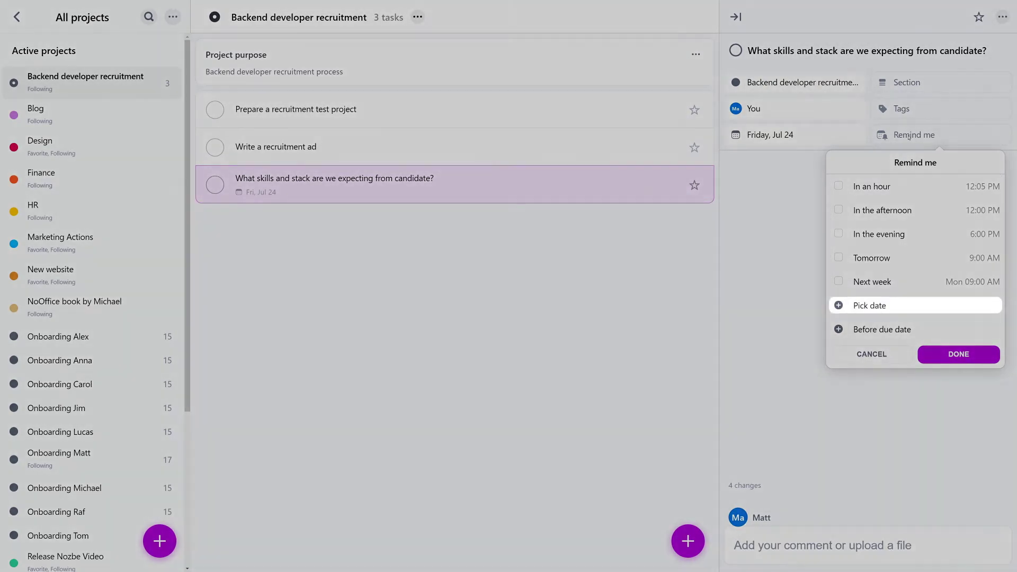
{"action": "left_click", "coordinate": [876, 306]}
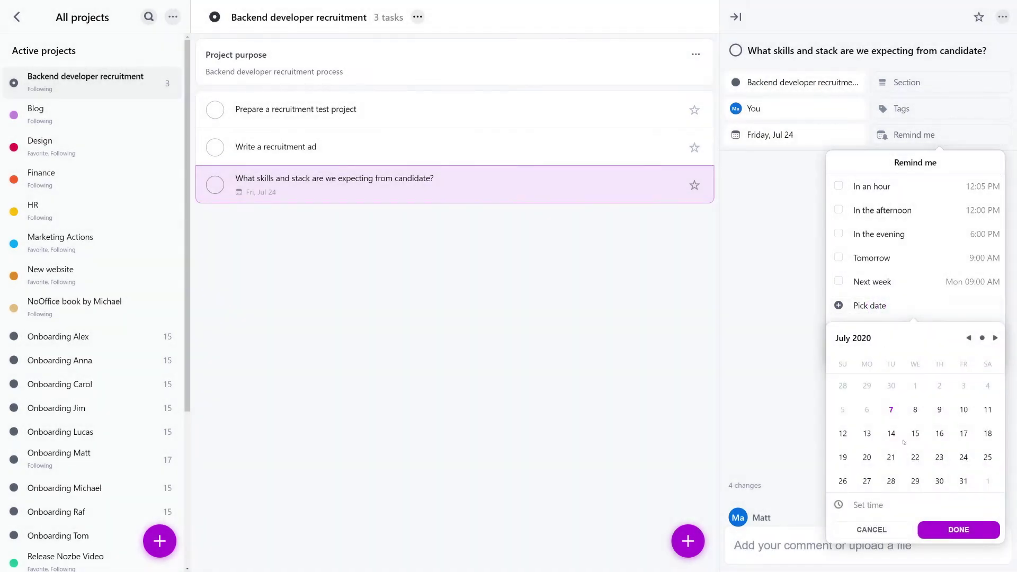
{"action": "left_click", "coordinate": [916, 457]}
{"action": "left_click", "coordinate": [885, 506]}
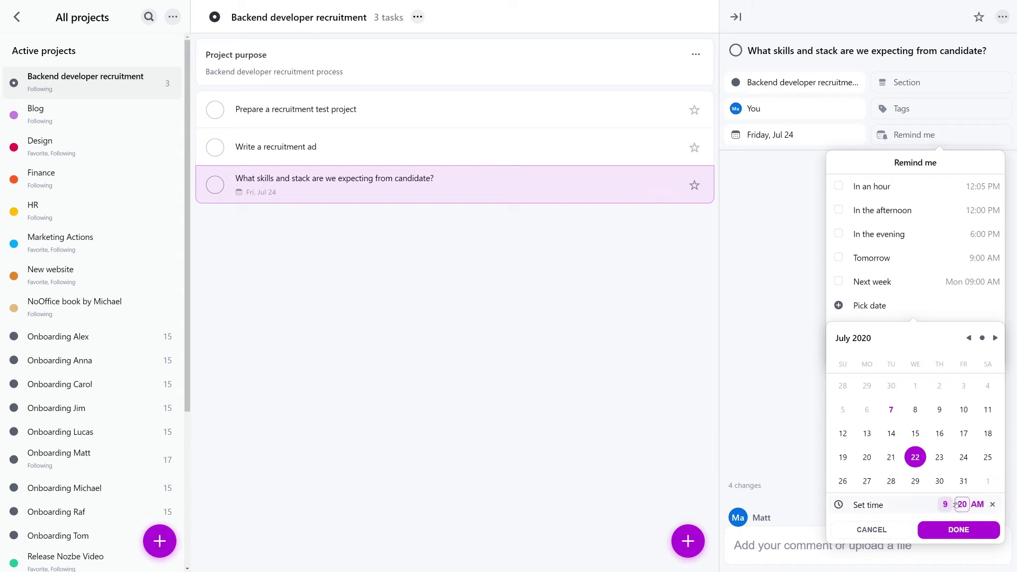
{"action": "type", "text": "00"}
{"action": "left_click", "coordinate": [963, 528]}
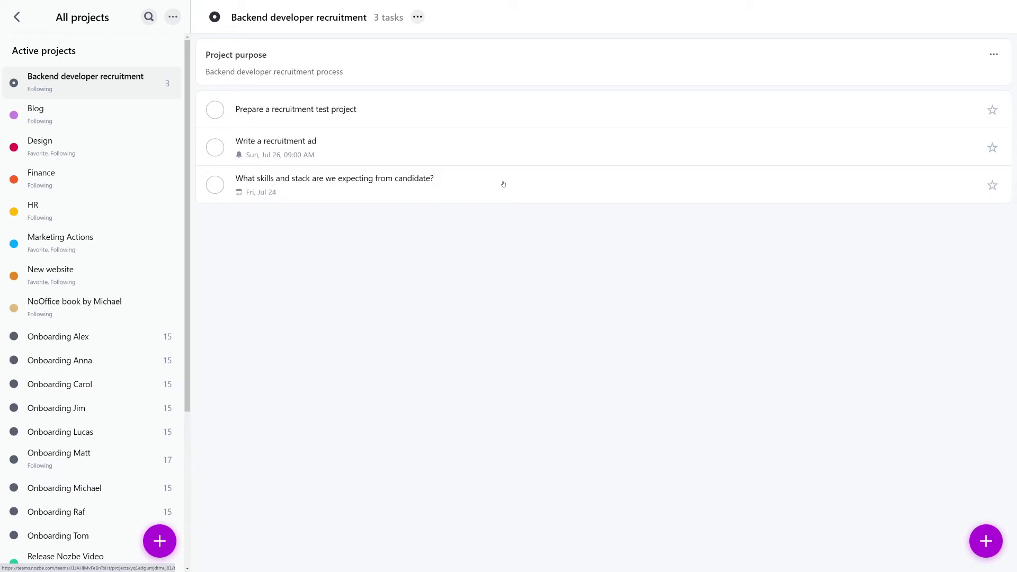
Assign the skills and stack task to a teammate.
{"action": "left_click", "coordinate": [503, 183]}
{"action": "left_click", "coordinate": [758, 108]}
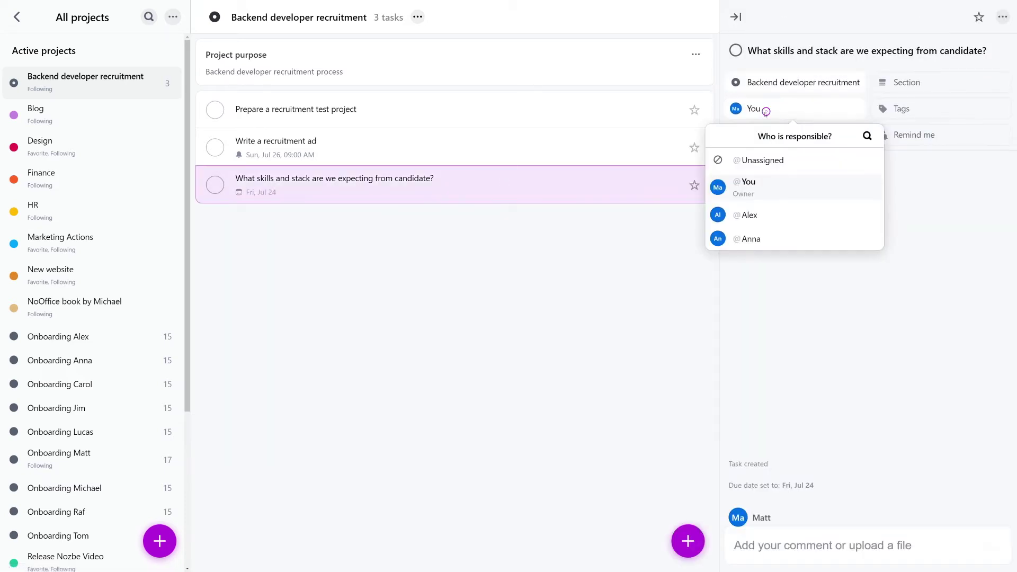
{"action": "left_click", "coordinate": [757, 240]}
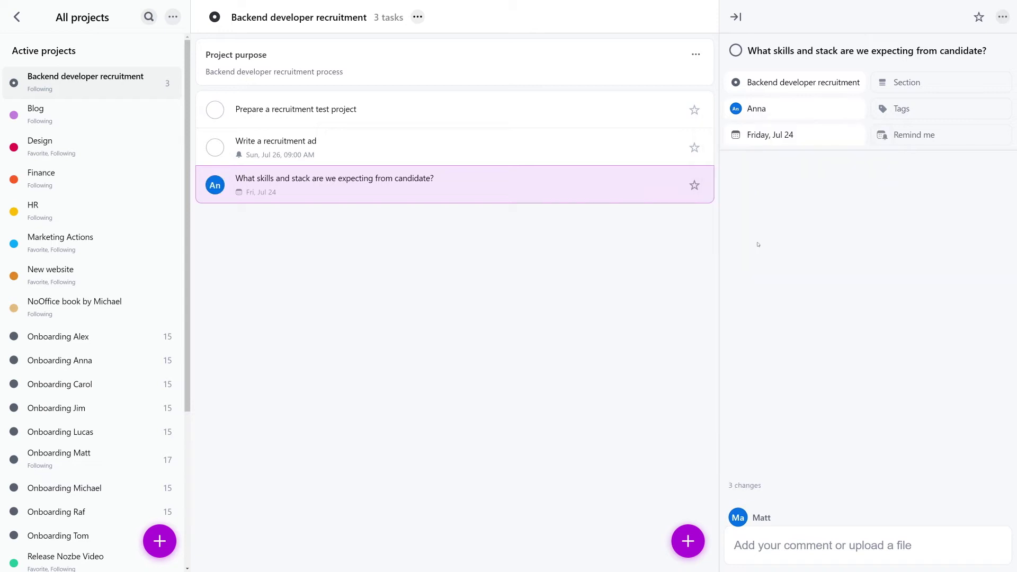
{"action": "left_click", "coordinate": [771, 545]}
{"action": "type", "text": "@"}
{"action": "left_click", "coordinate": [683, 438]}
{"action": "type", "text": "could you"}
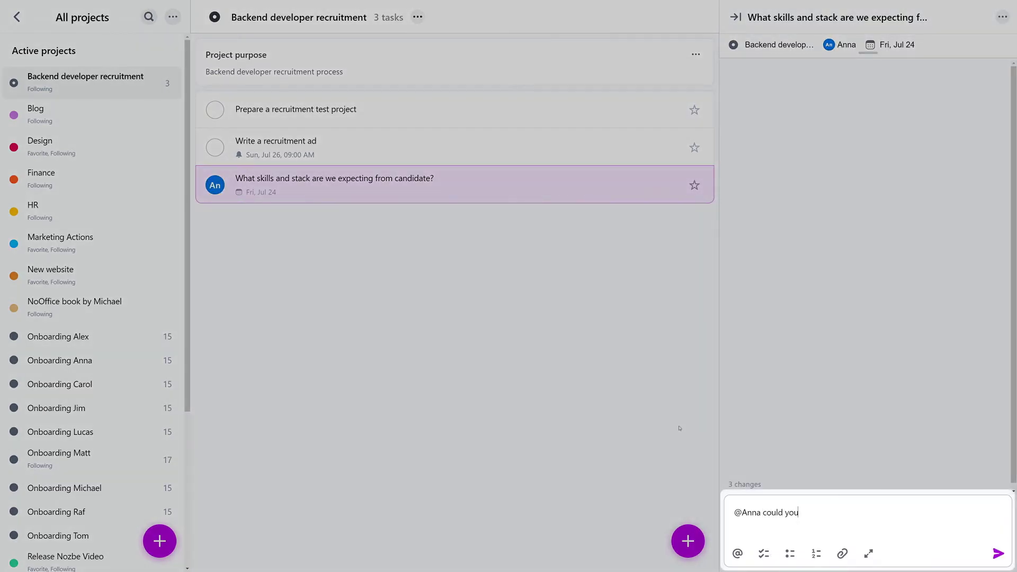
{"action": "type", "text": " take care of that? I am not sure if we require th"}
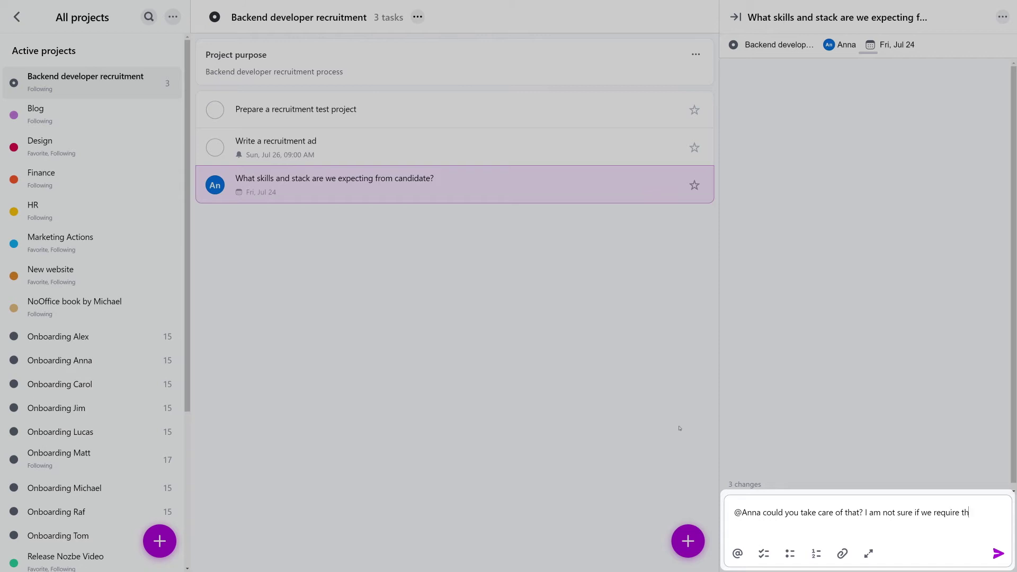
{"action": "type", "text": "e same stack we did the last time we hired."}
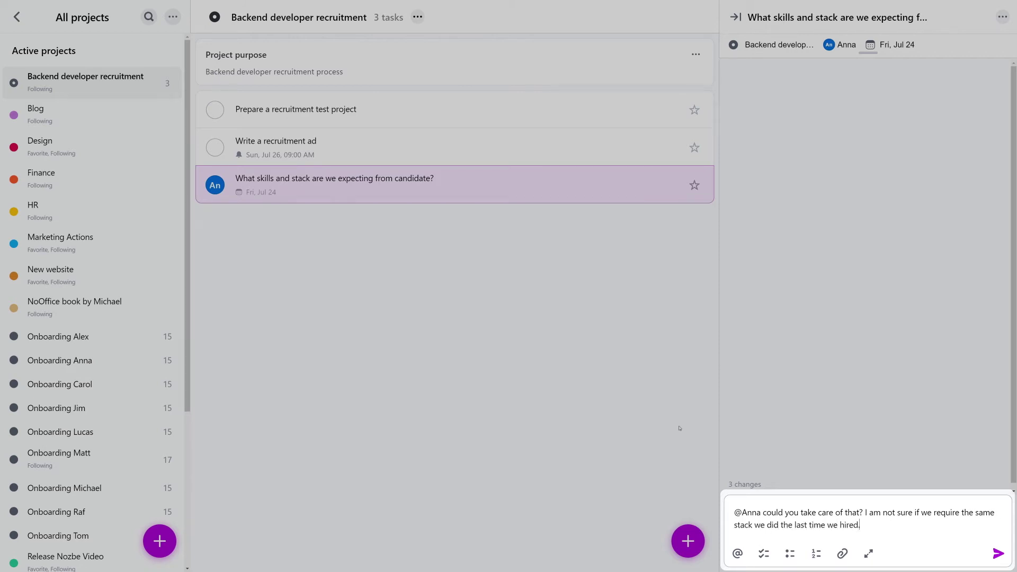
Attach backend-recruitment-2019.txt and backend-dev-ad.pdf to the comment and post it.
{"action": "left_click", "coordinate": [843, 554]}
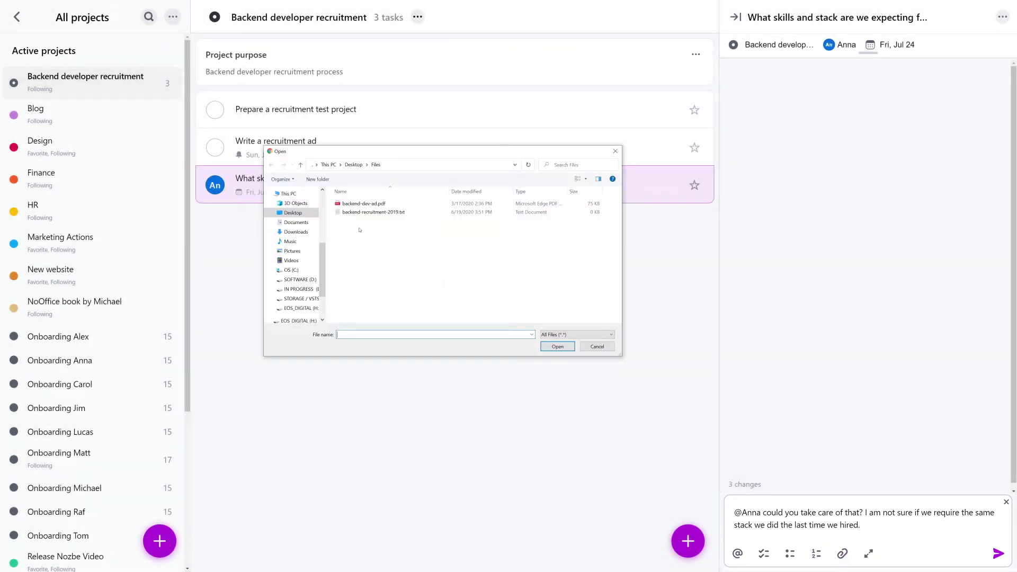
{"action": "left_click", "coordinate": [361, 213]}
{"action": "left_click", "coordinate": [558, 347]}
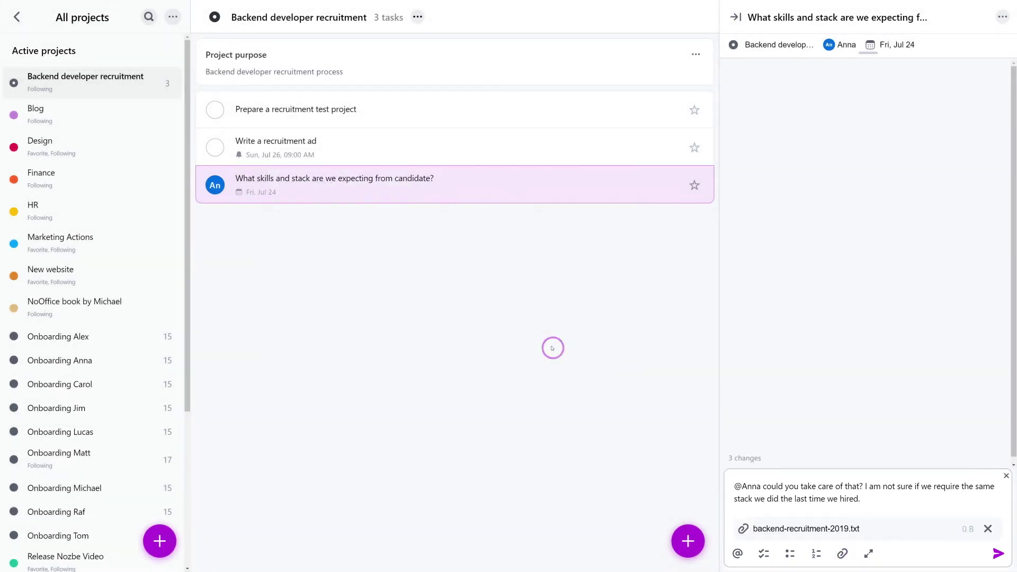
{"action": "left_click_drag", "start_coordinate": [19, 241], "coordinate": [815, 313]}
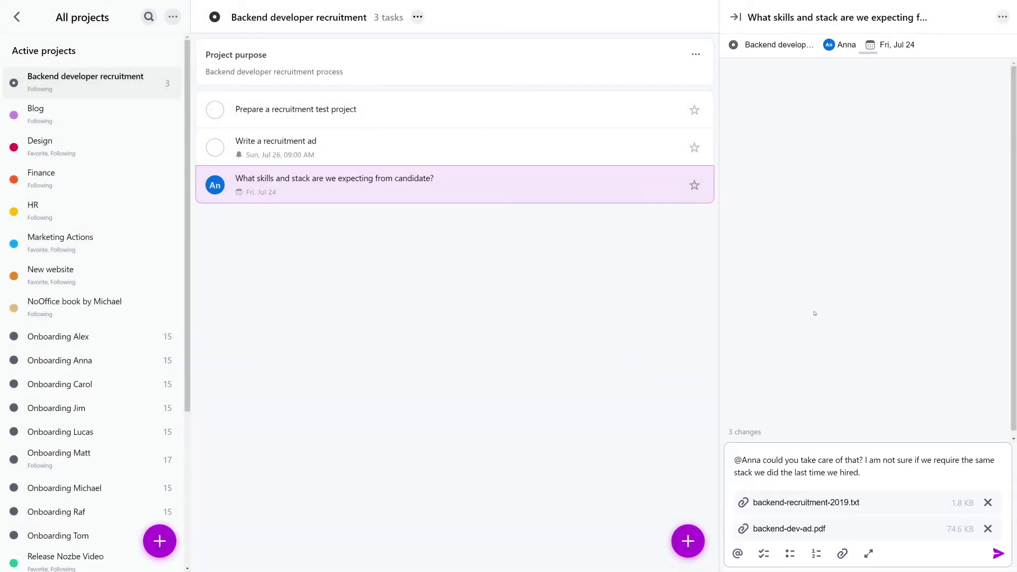
{"action": "key", "text": "ctrl+Return"}
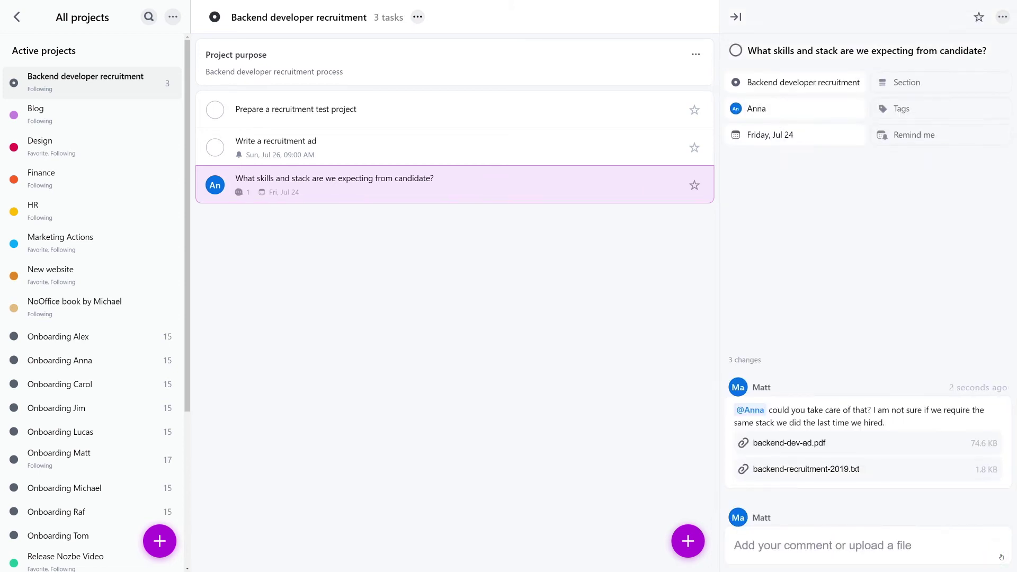
Post a three-item checklist comment on 'Prepare a recruitment test project', starting with checking tool knowledge.
{"action": "left_click", "coordinate": [295, 109]}
{"action": "left_click", "coordinate": [771, 552]}
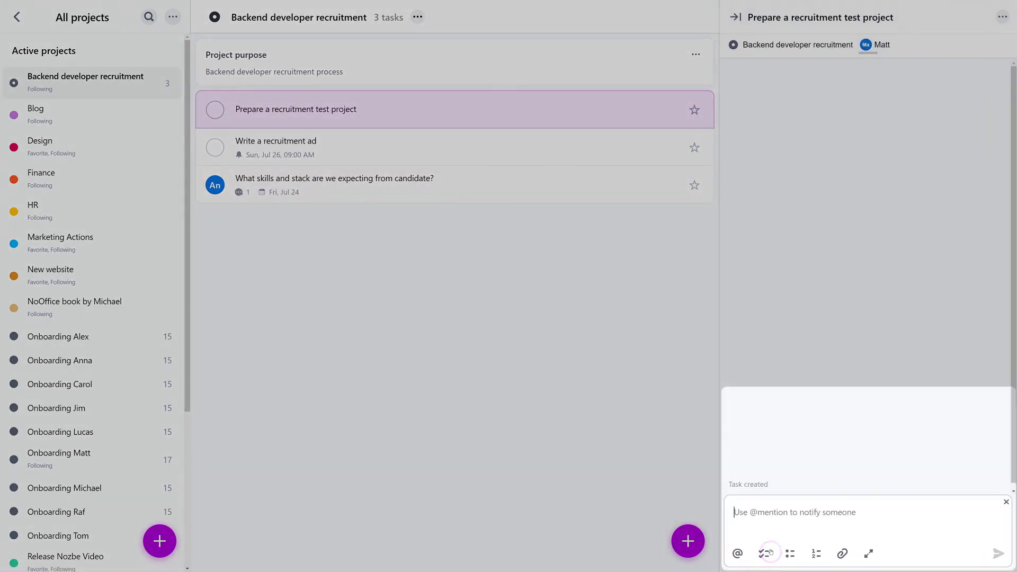
{"action": "left_click", "coordinate": [765, 554]}
{"action": "type", "text": "check basic knowledge of tools we're usin"}
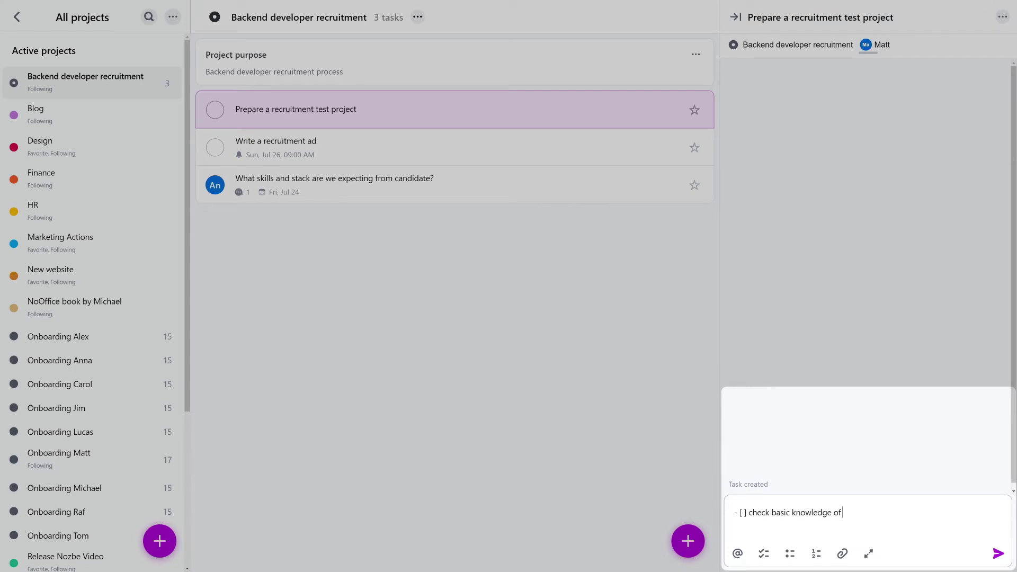
{"action": "type", "text": "g, eg. data"}
{"action": "key", "text": "ctrl+Return"}
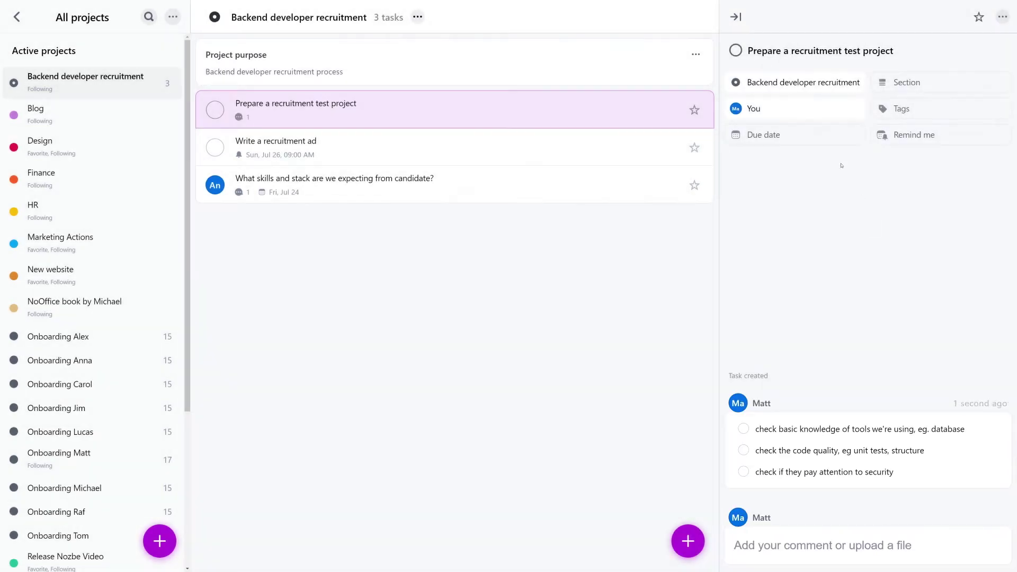
Make a teammate responsible for the test project task, then open 'Write a recruitment ad'.
{"action": "left_click", "coordinate": [802, 109]}
{"action": "left_click", "coordinate": [767, 215]}
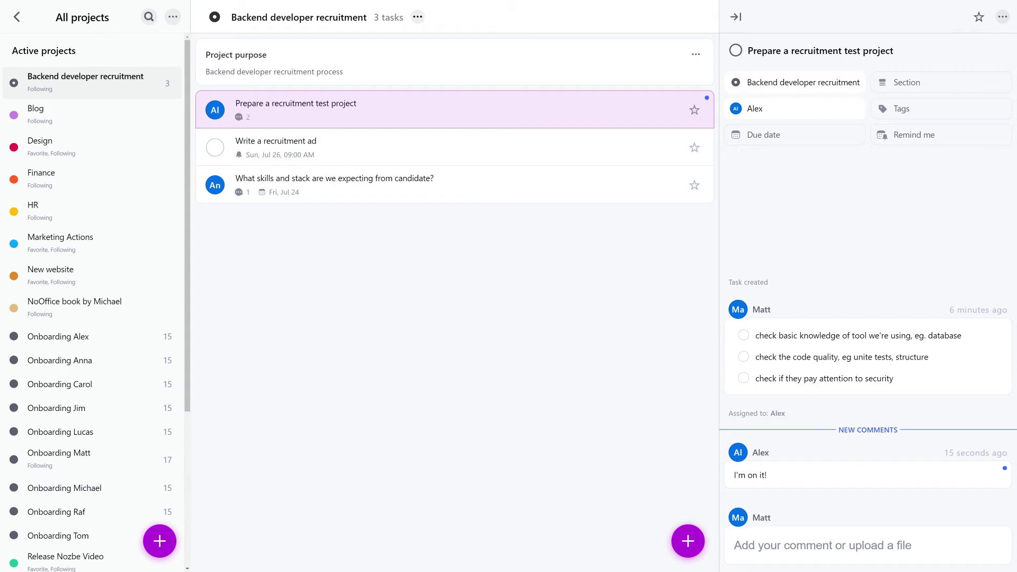
{"action": "left_click", "coordinate": [498, 149]}
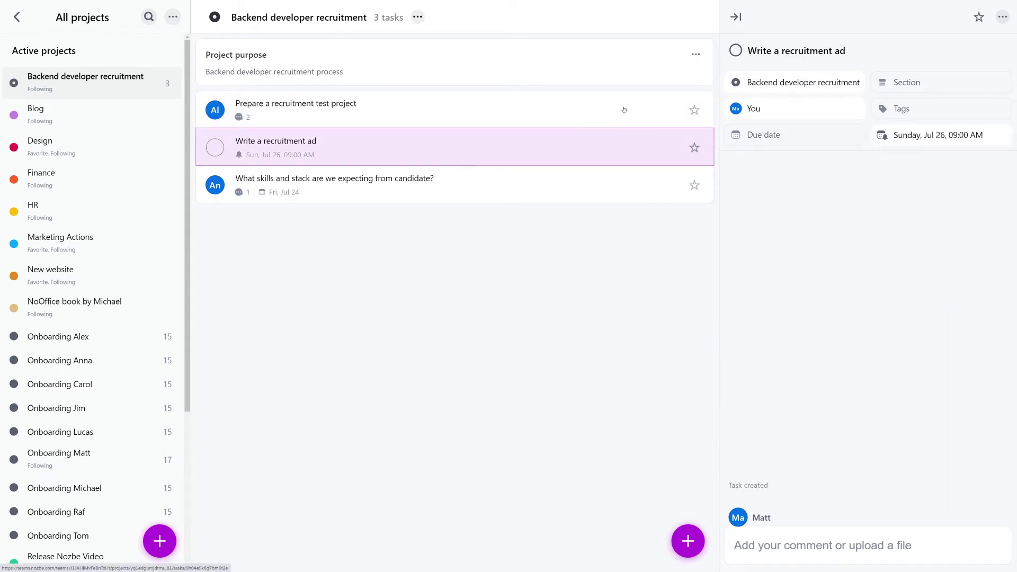
{"action": "left_click", "coordinate": [804, 112]}
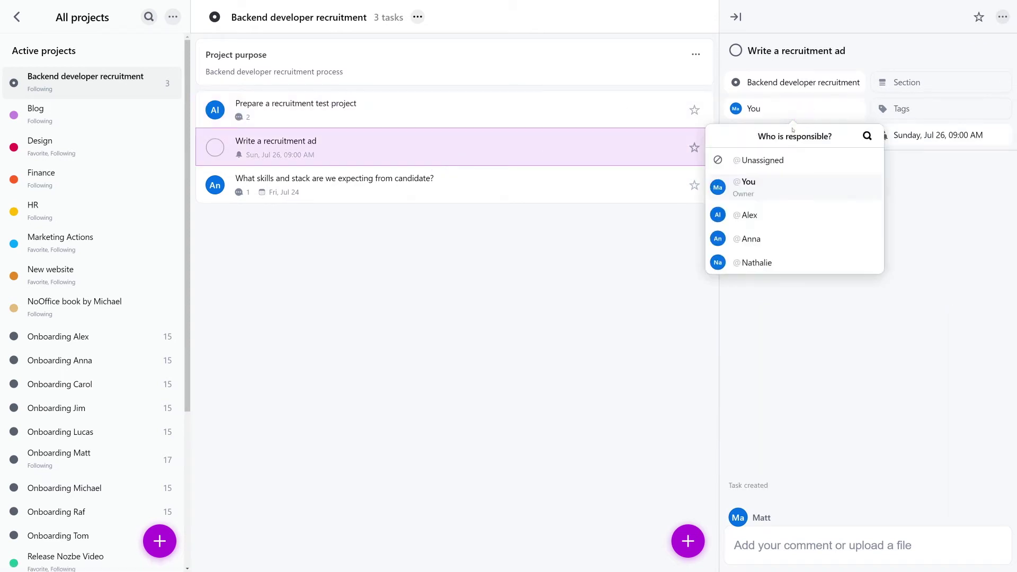
{"action": "left_click", "coordinate": [759, 263]}
{"action": "type", "text": "@Anna will get y"}
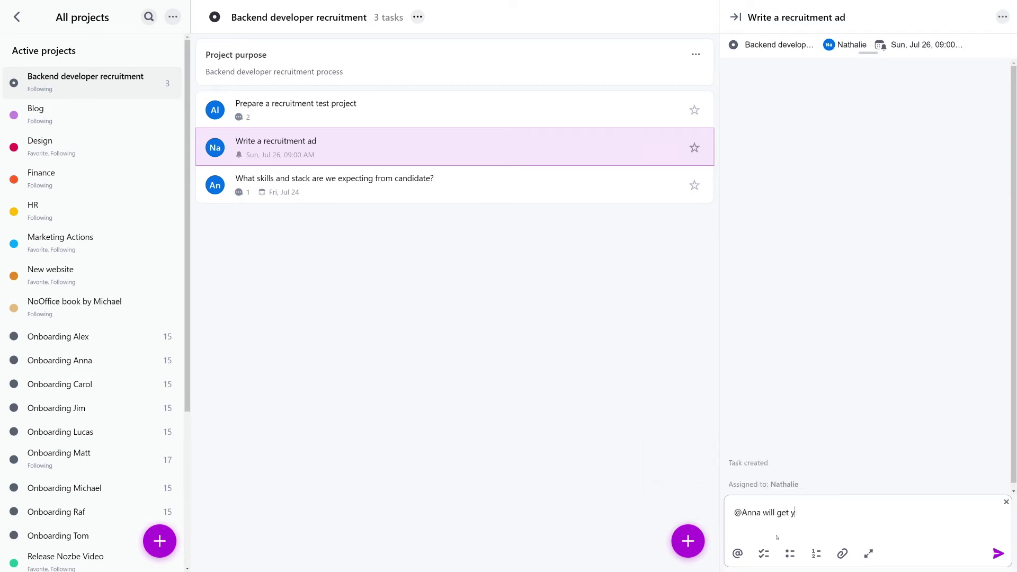
{"action": "type", "text": "ou the requirements. You can also use the last year's ad as a template."}
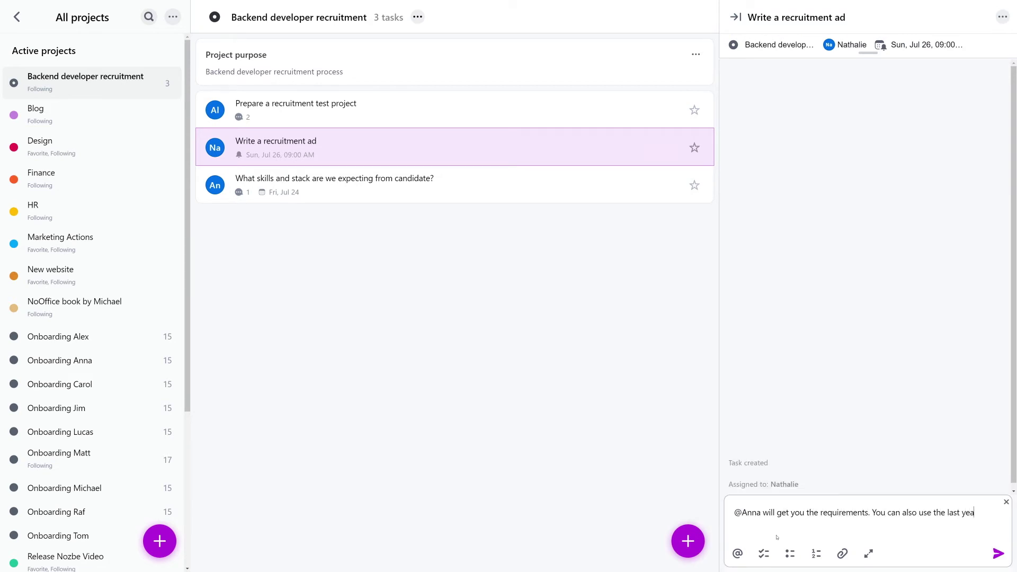
{"action": "left_click", "coordinate": [999, 553]}
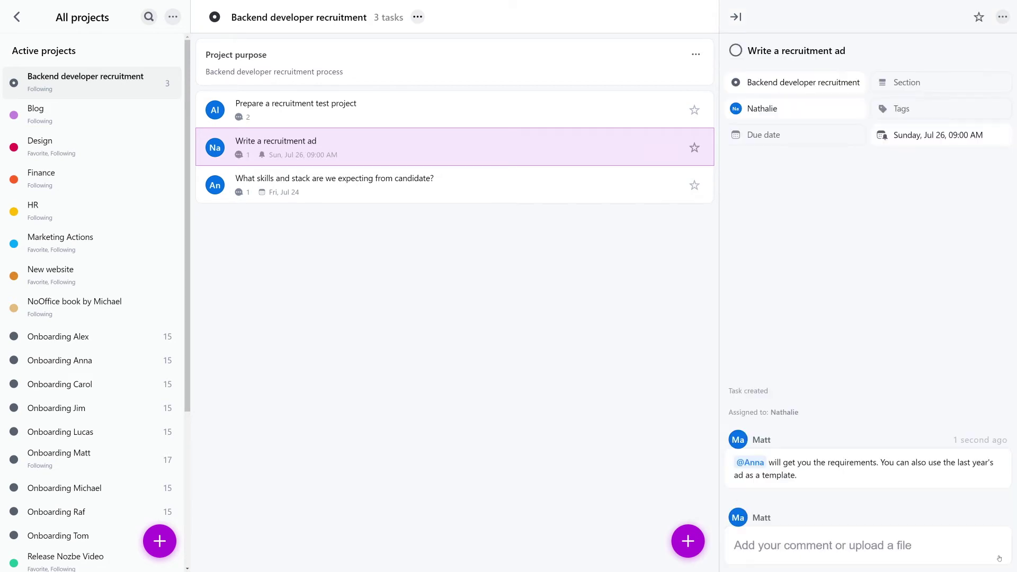
{"action": "left_click", "coordinate": [687, 541]}
Create the task 'Publish the ad' and assign it to a teammate.
{"action": "type", "text": "Publish the ad"}
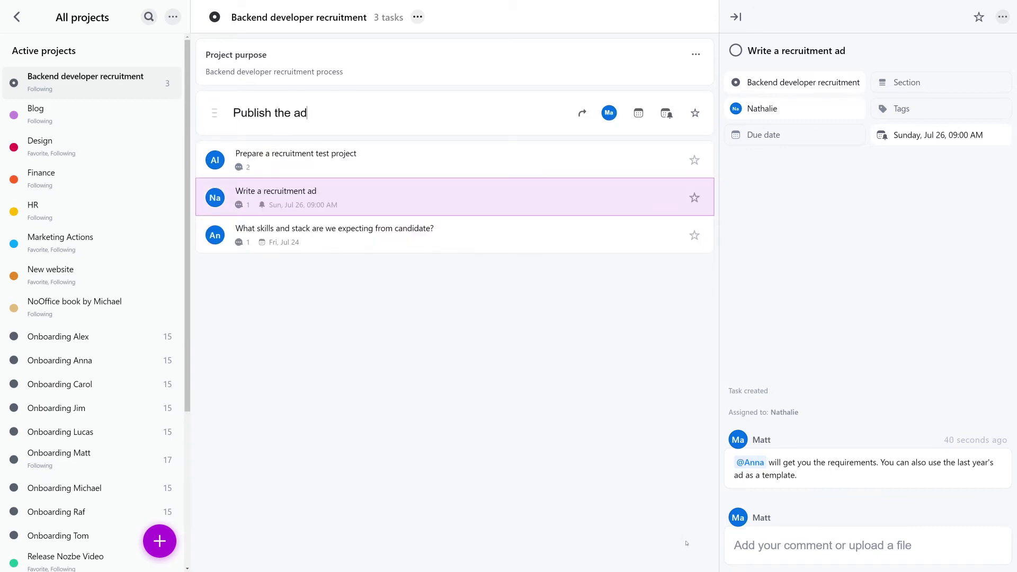
{"action": "key", "text": "Return"}
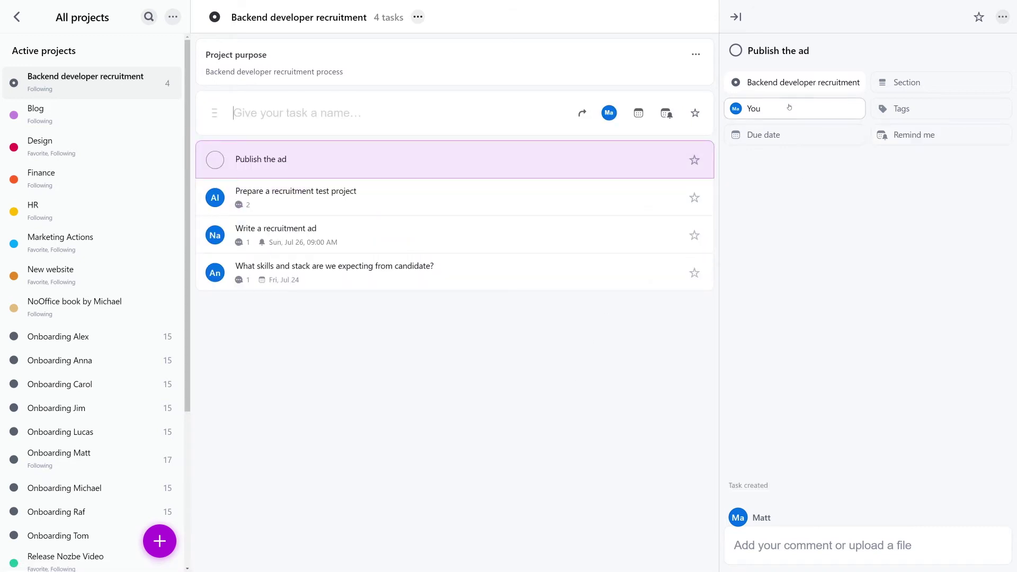
{"action": "left_click", "coordinate": [790, 109]}
{"action": "left_click", "coordinate": [771, 265]}
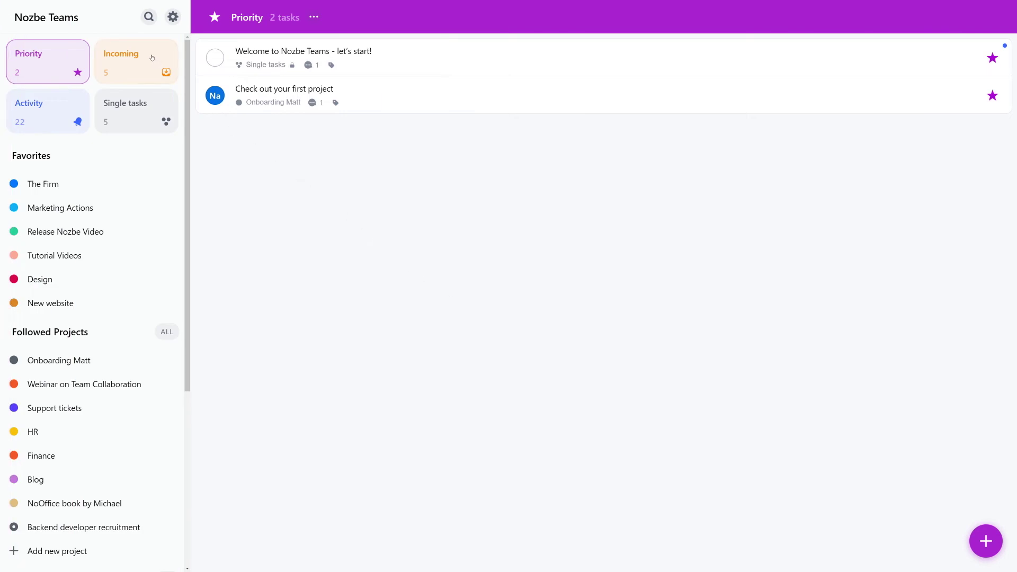
Review the Incoming tasks and give a 👍 reaction to the webinar task's 'Done!' comment.
{"action": "left_click", "coordinate": [152, 58]}
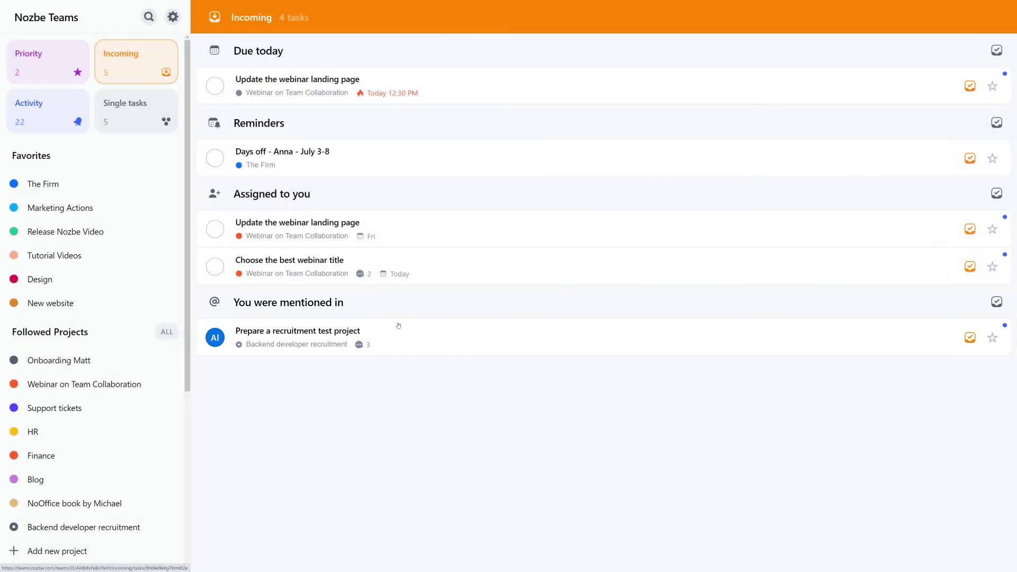
{"action": "left_click", "coordinate": [399, 326]}
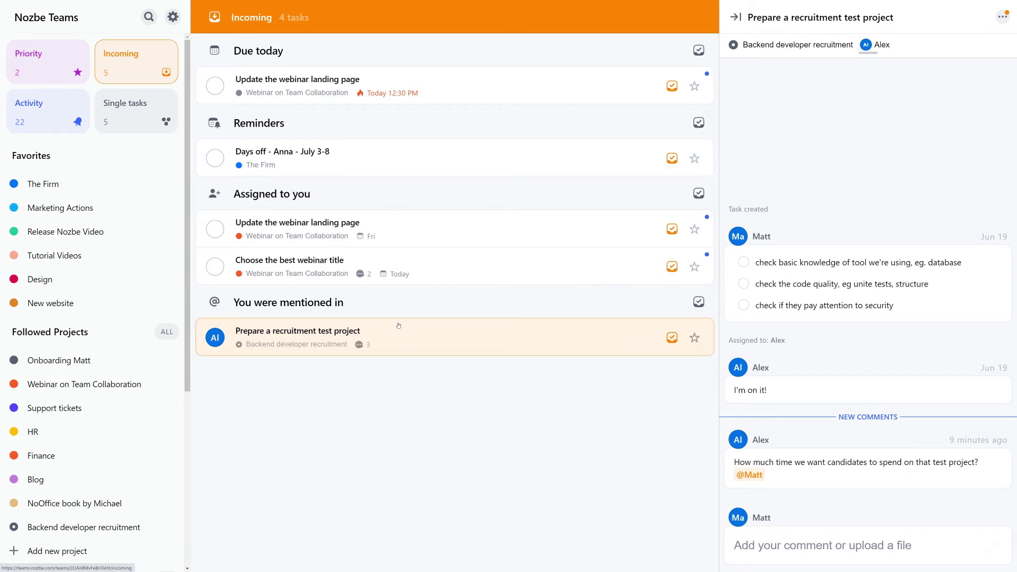
{"action": "left_click", "coordinate": [383, 226]}
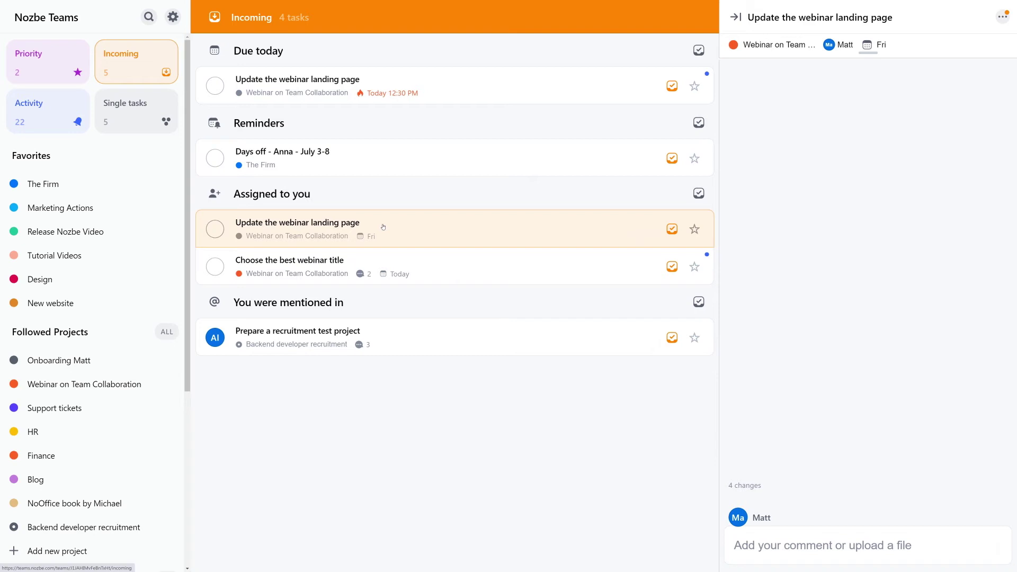
{"action": "left_click", "coordinate": [508, 84]}
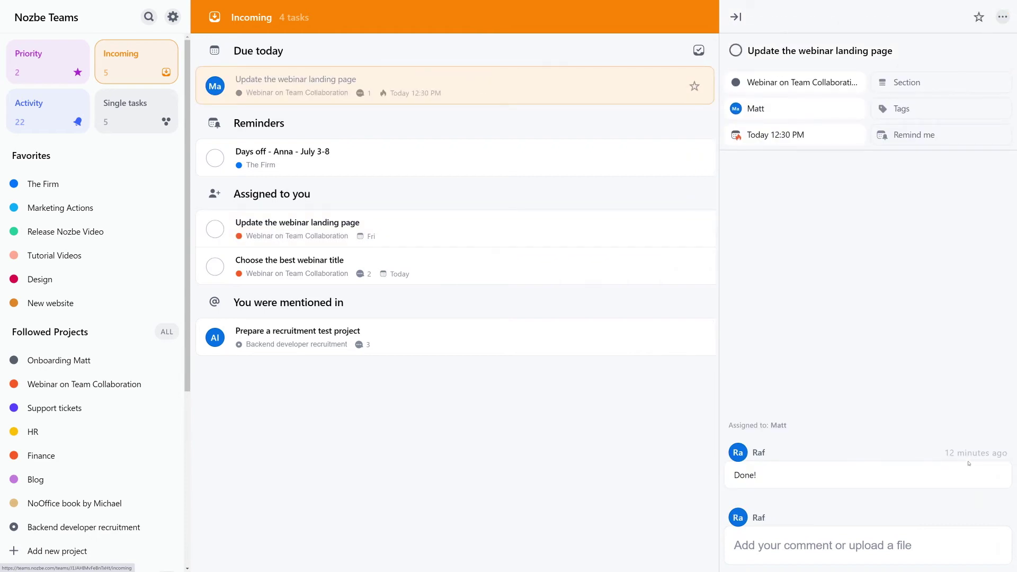
{"action": "left_click", "coordinate": [999, 451]}
{"action": "left_click", "coordinate": [859, 443]}
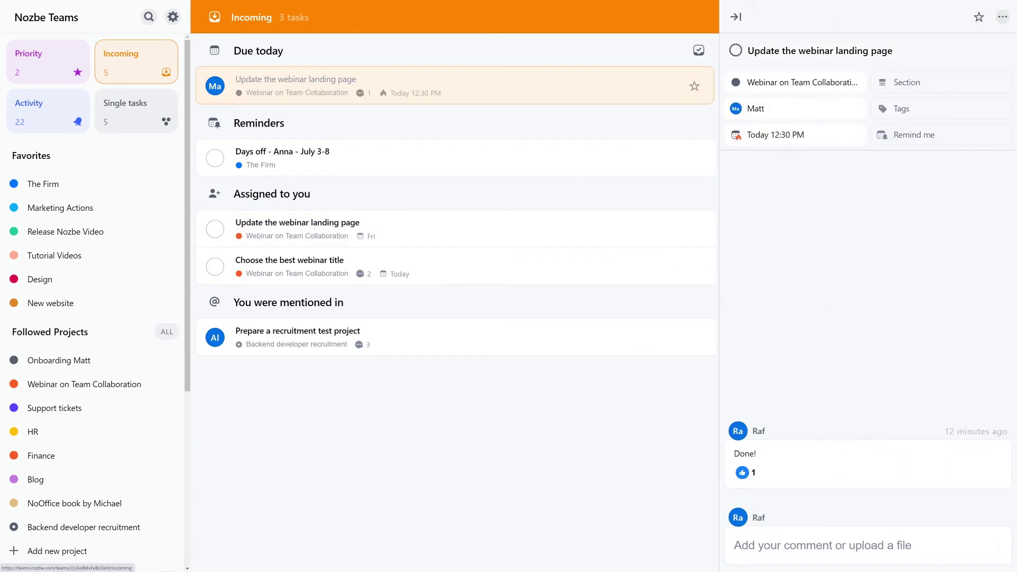
Mark the due-today webinar task received, star 'Update the webinar landing page', and view Priority.
{"action": "left_click", "coordinate": [689, 51]}
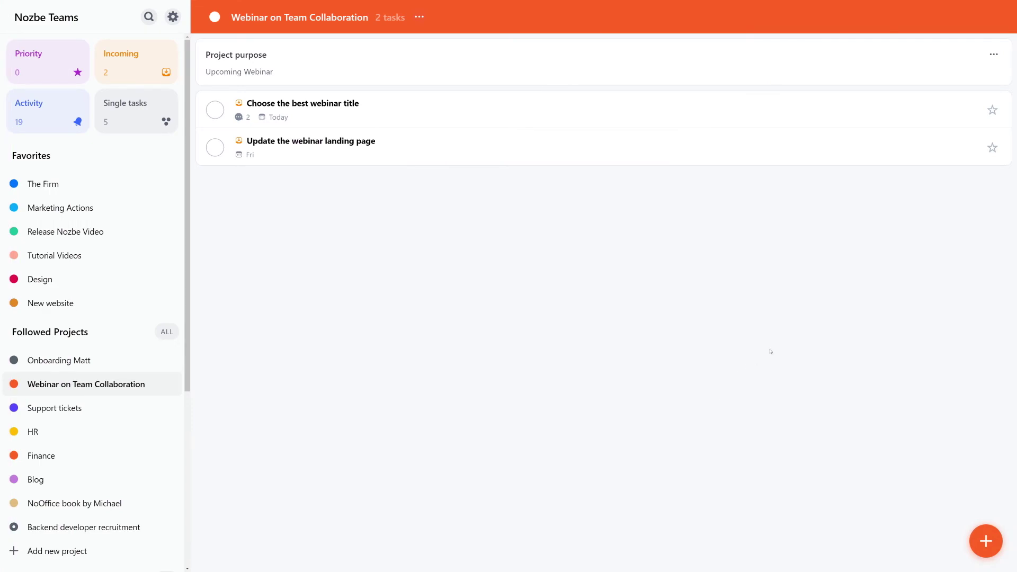
{"action": "left_click", "coordinate": [993, 147]}
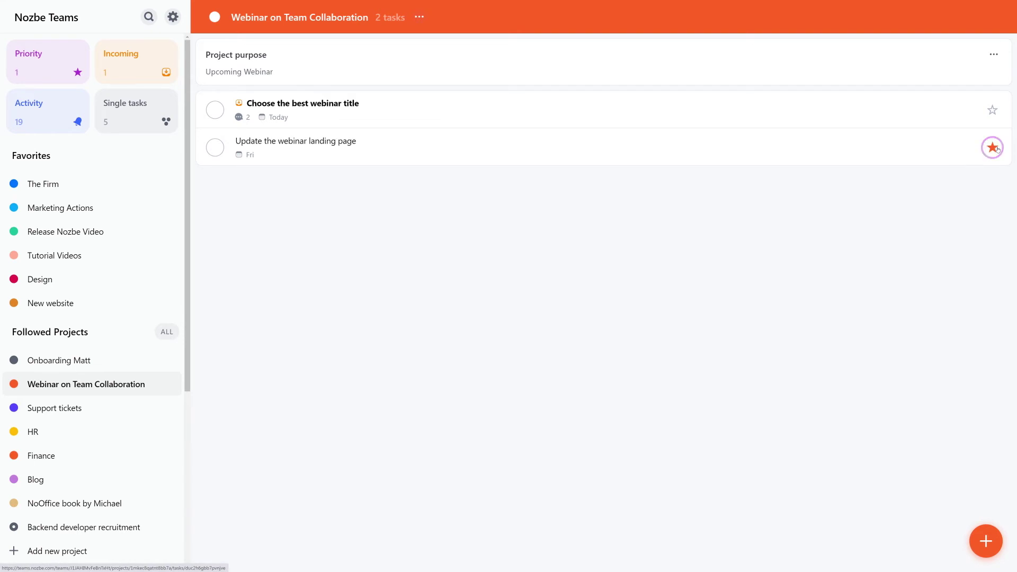
{"action": "left_click", "coordinate": [45, 70]}
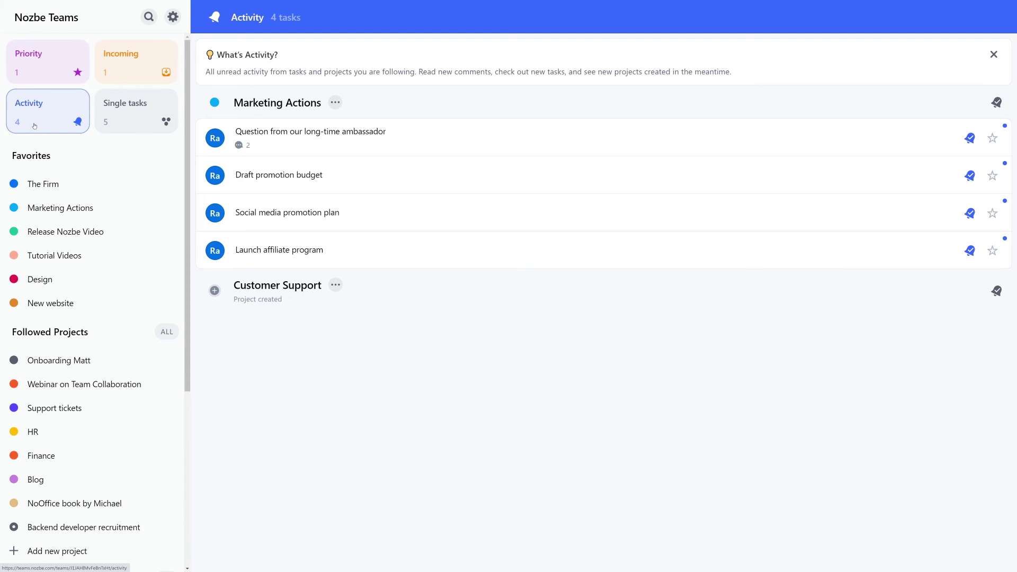
Mark three Activity tasks read and start replying on the ambassador task about the new affiliate program.
{"action": "left_click", "coordinate": [970, 176]}
{"action": "left_click", "coordinate": [971, 177]}
{"action": "left_click", "coordinate": [972, 180]}
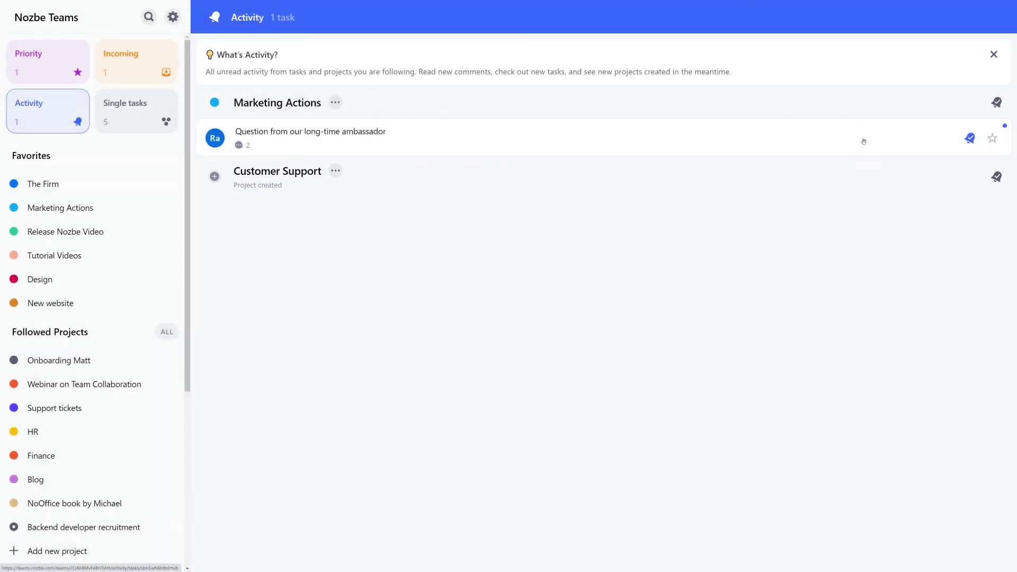
{"action": "left_click", "coordinate": [863, 140]}
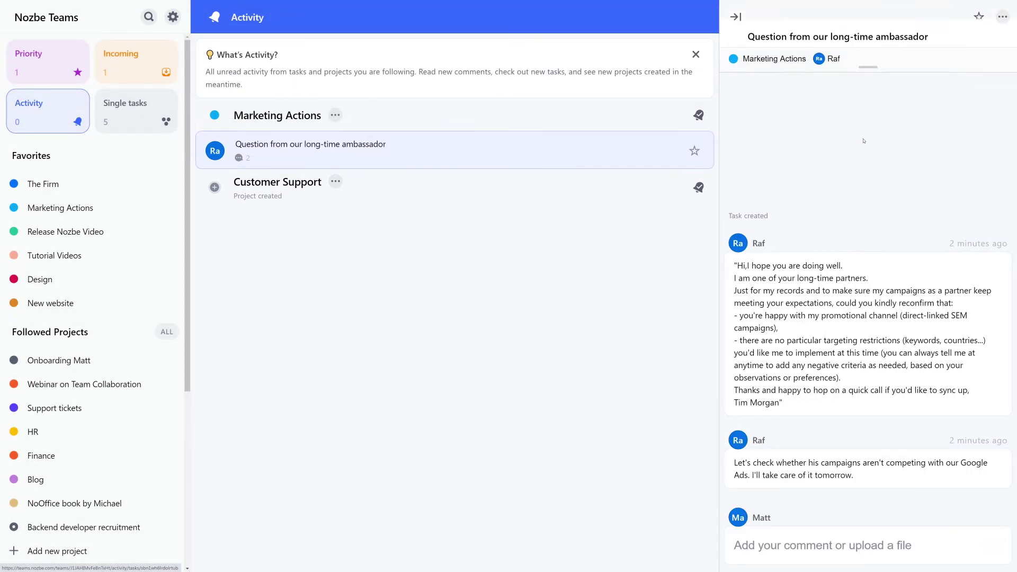
{"action": "type", "text": "I would also tell him that soon we are launching a brand new affiliate program and we will pay 25%"}
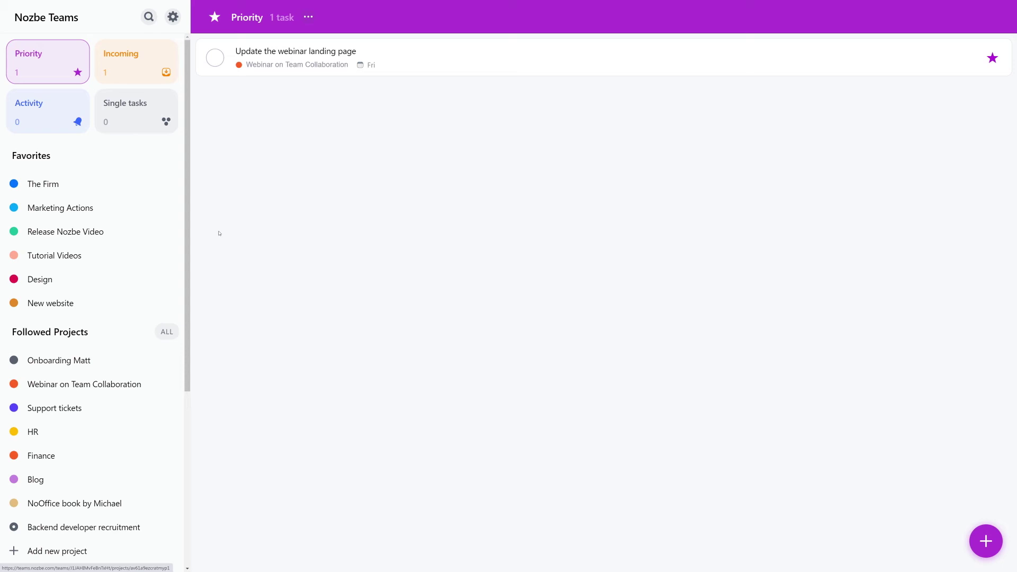
In Single tasks, add a private task to discuss a colleague's contract extension with them.
{"action": "left_click", "coordinate": [127, 102]}
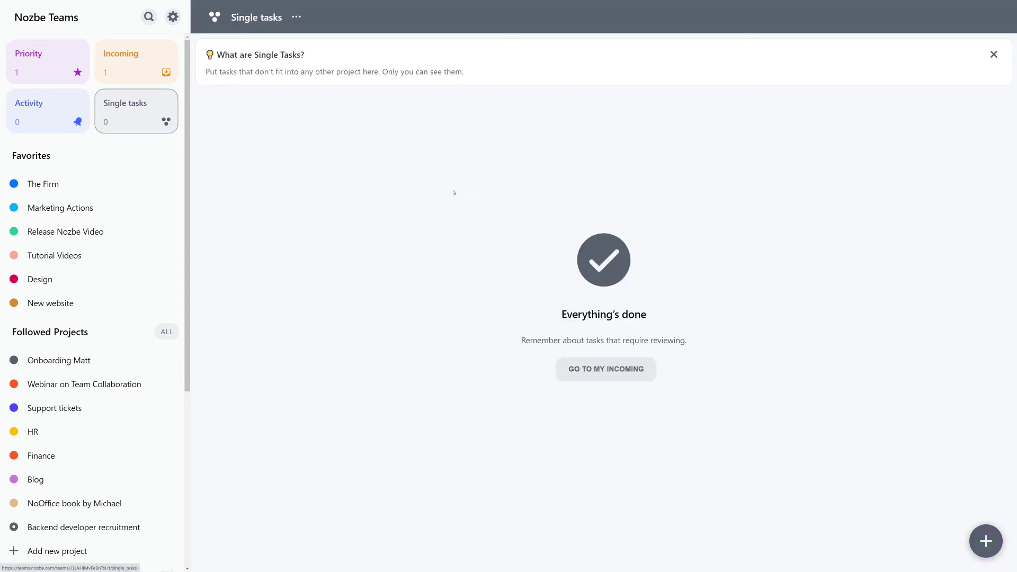
{"action": "left_click", "coordinate": [995, 554]}
{"action": "type", "text": "Discuss Nathalie's"}
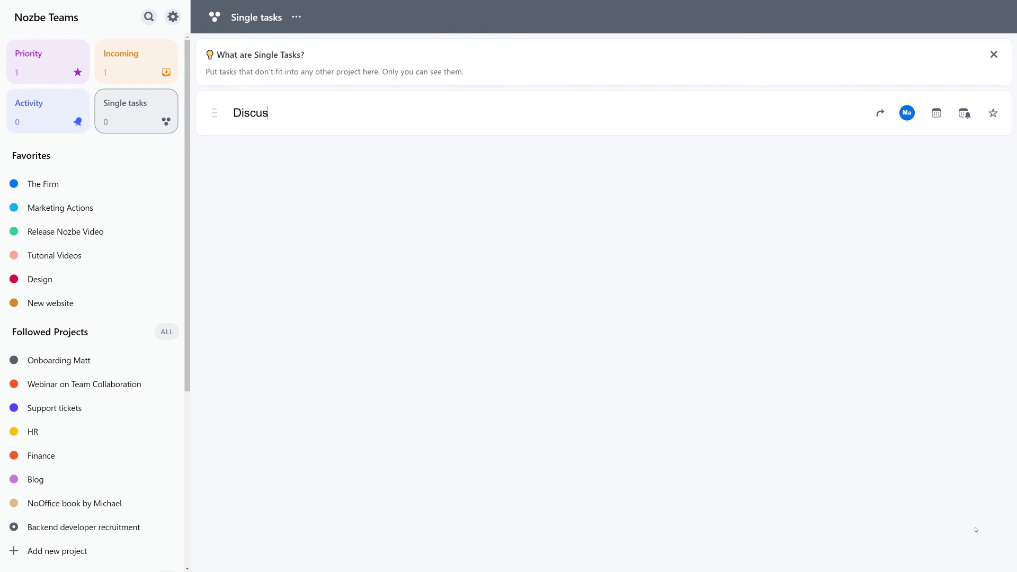
{"action": "type", "text": " contract extension with her"}
{"action": "key", "text": "Return"}
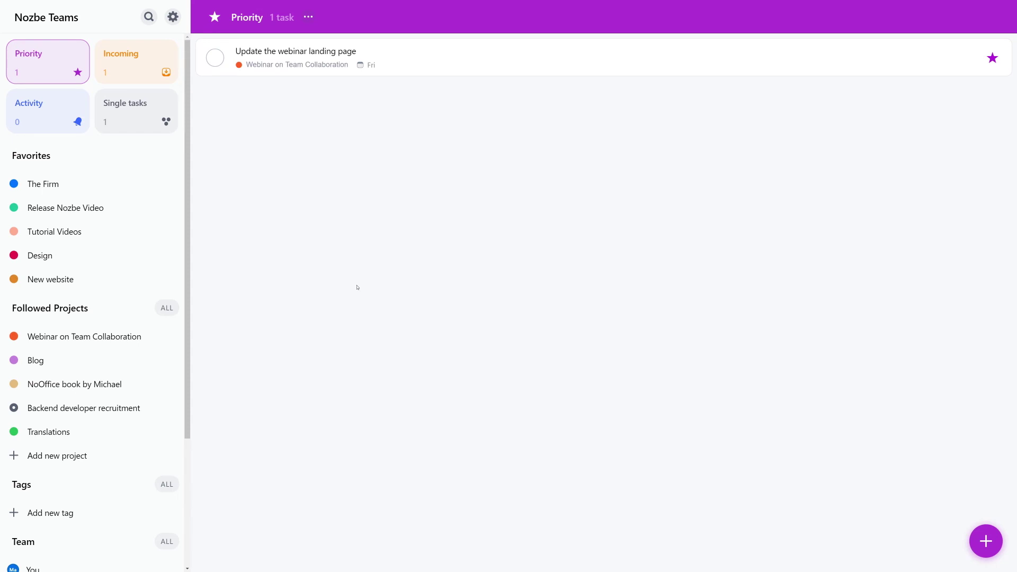
Open the Marketing Actions project from the all-projects list and follow it.
{"action": "left_click", "coordinate": [176, 308]}
{"action": "left_click", "coordinate": [148, 246]}
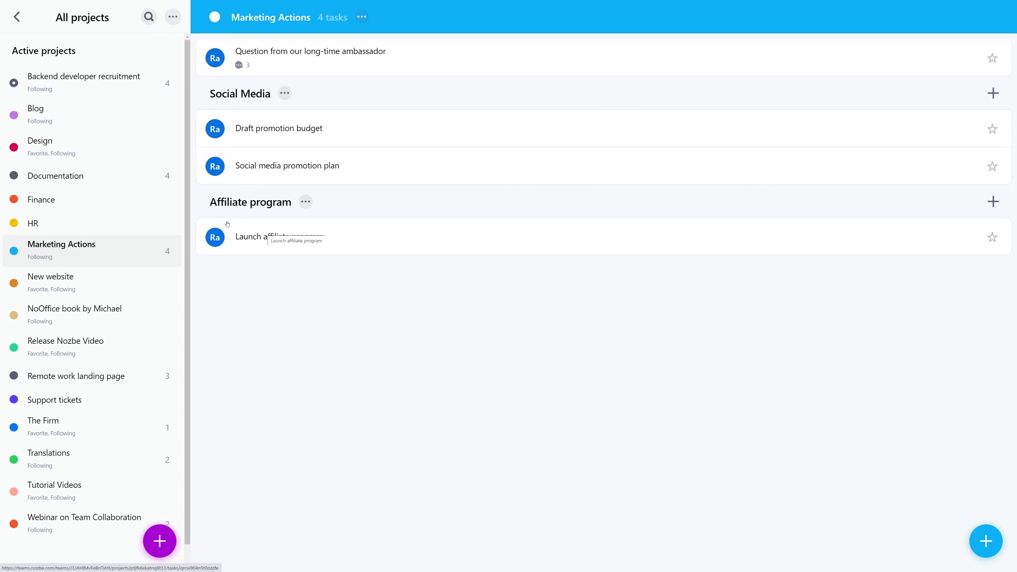
{"action": "left_click", "coordinate": [16, 17]}
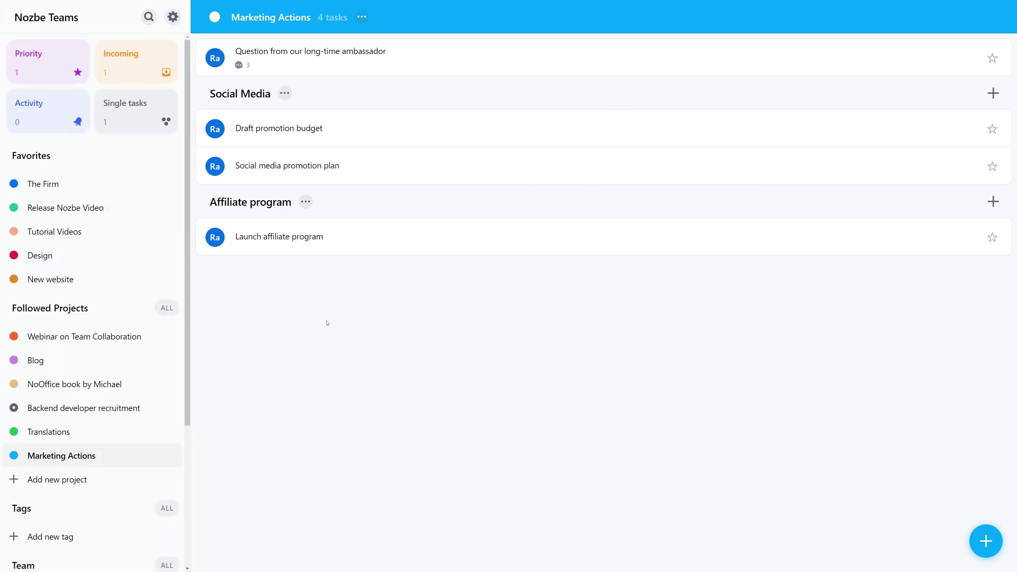
Mark the Translations project as a favorite through its options menu.
{"action": "left_click", "coordinate": [106, 431]}
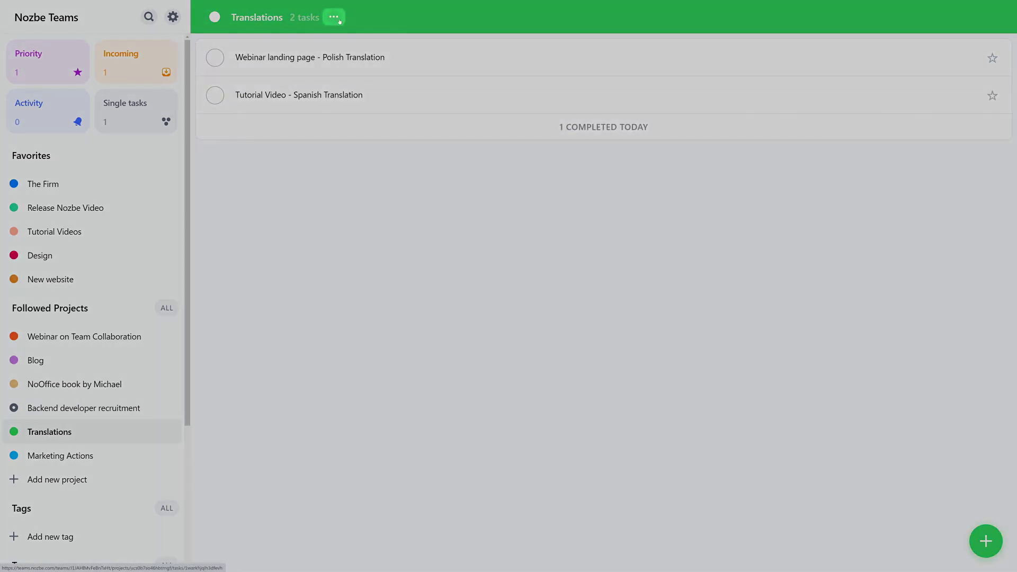
{"action": "left_click", "coordinate": [337, 17]}
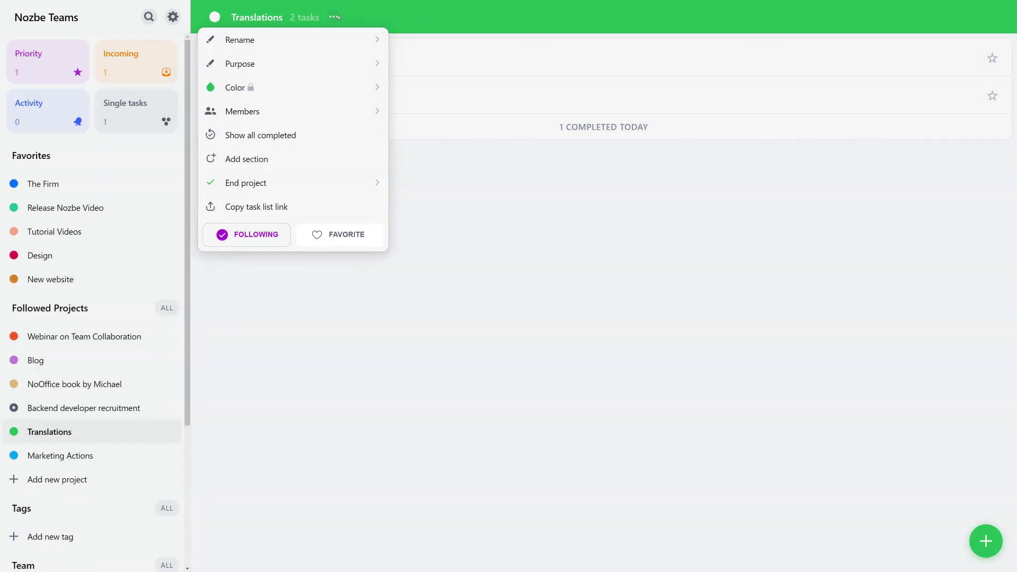
{"action": "left_click", "coordinate": [332, 234]}
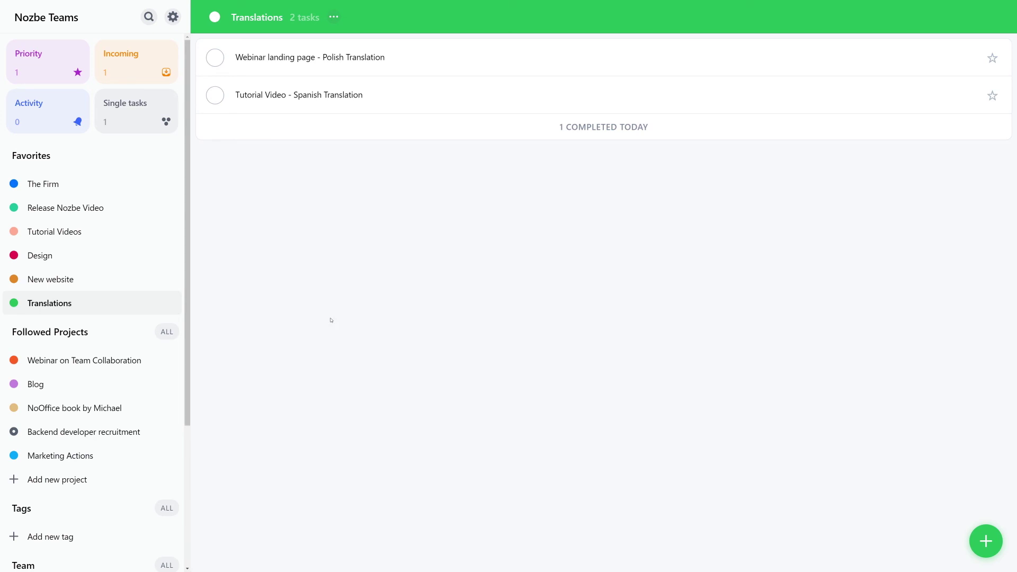
In the Activity view, add Remote work landing page to favorites.
{"action": "left_click", "coordinate": [52, 104]}
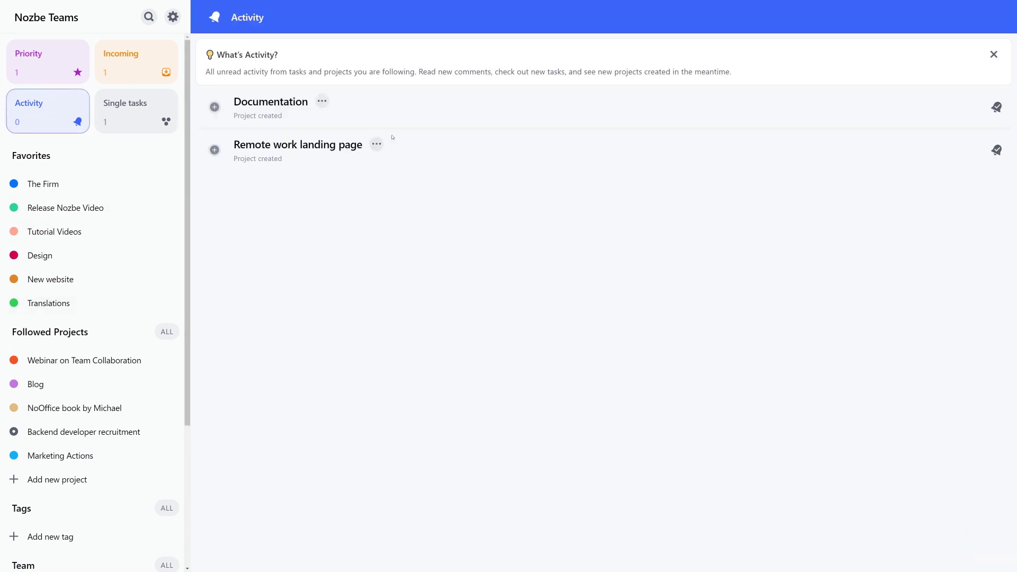
{"action": "left_click", "coordinate": [377, 144]}
{"action": "left_click", "coordinate": [348, 207]}
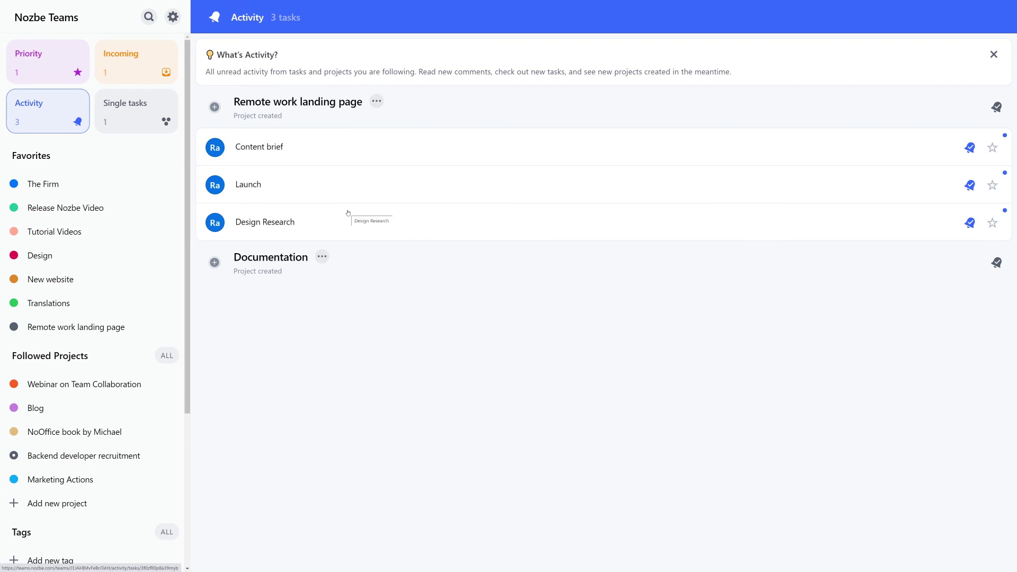
Go to the Documentation project and view the Recruitment process task's details.
{"action": "left_click", "coordinate": [287, 259]}
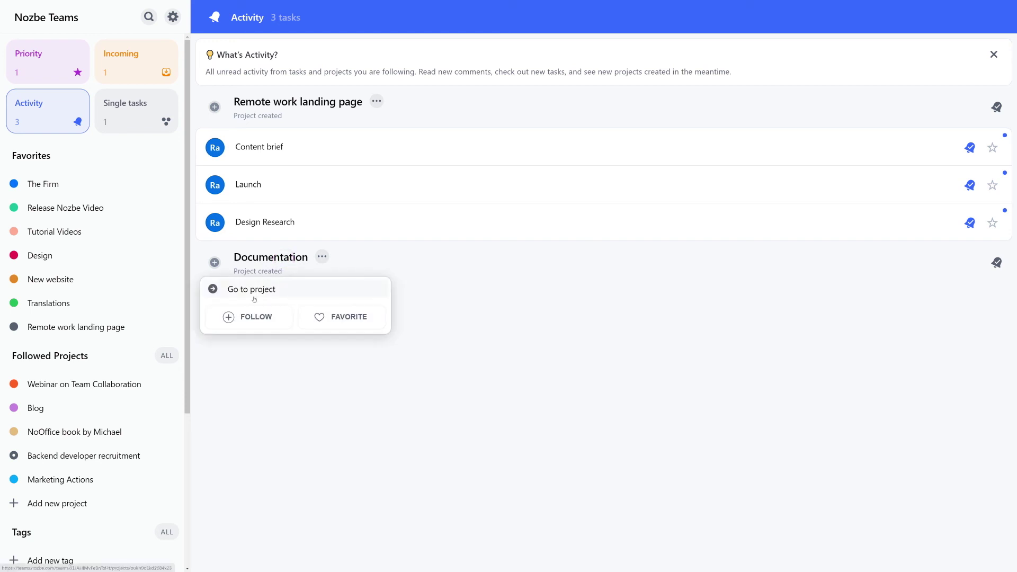
{"action": "left_click", "coordinate": [254, 296]}
{"action": "left_click", "coordinate": [294, 150]}
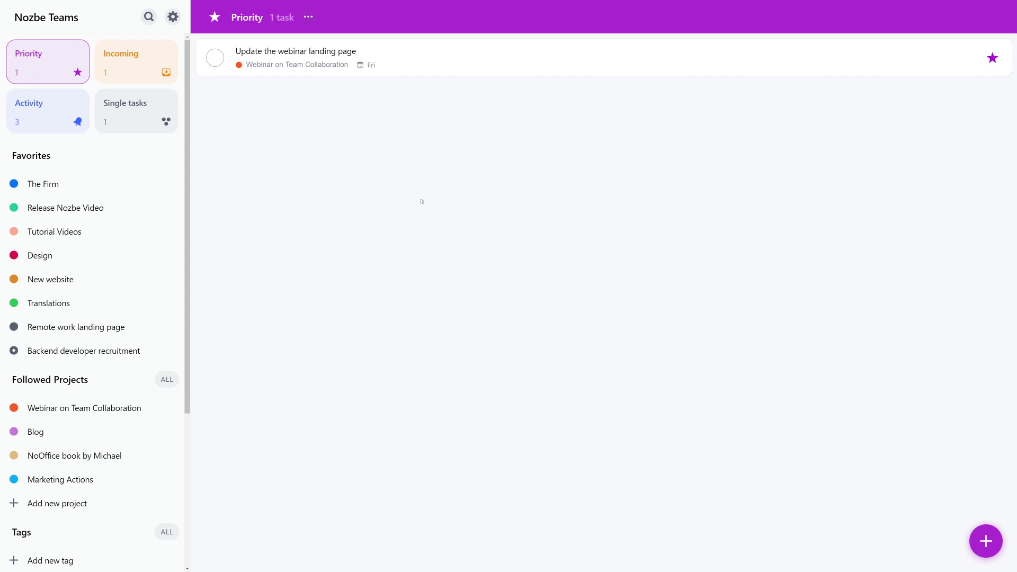
Add an 'Application to Review' section to the Backend developer recruitment project.
{"action": "left_click", "coordinate": [138, 352]}
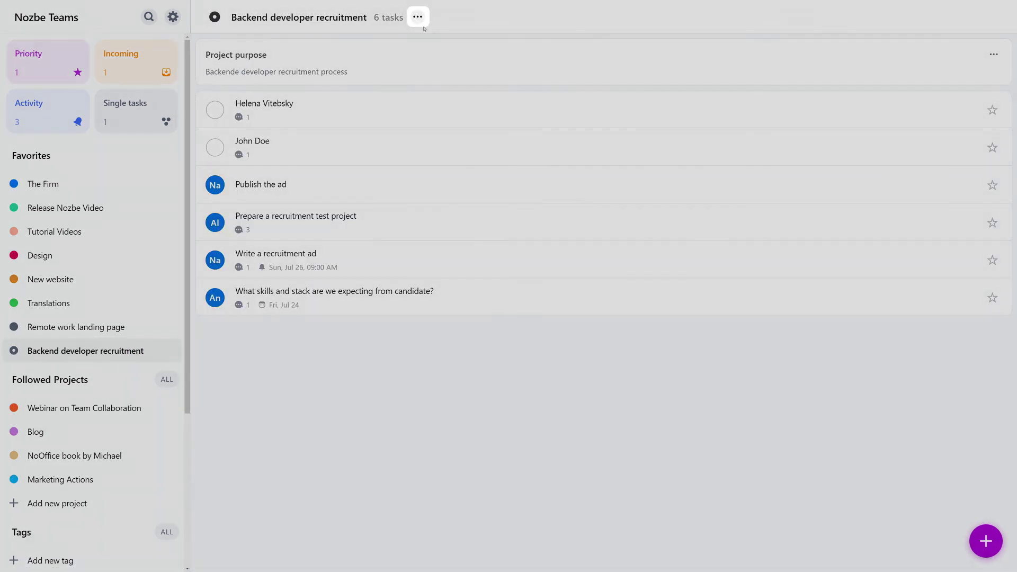
{"action": "left_click", "coordinate": [417, 17]}
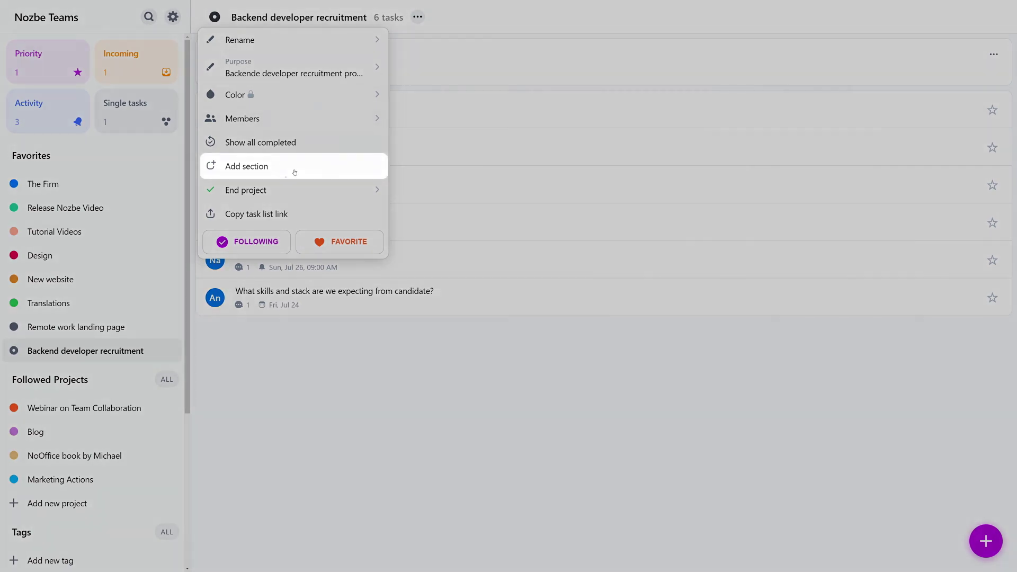
{"action": "left_click", "coordinate": [286, 175]}
{"action": "type", "text": "Application to"}
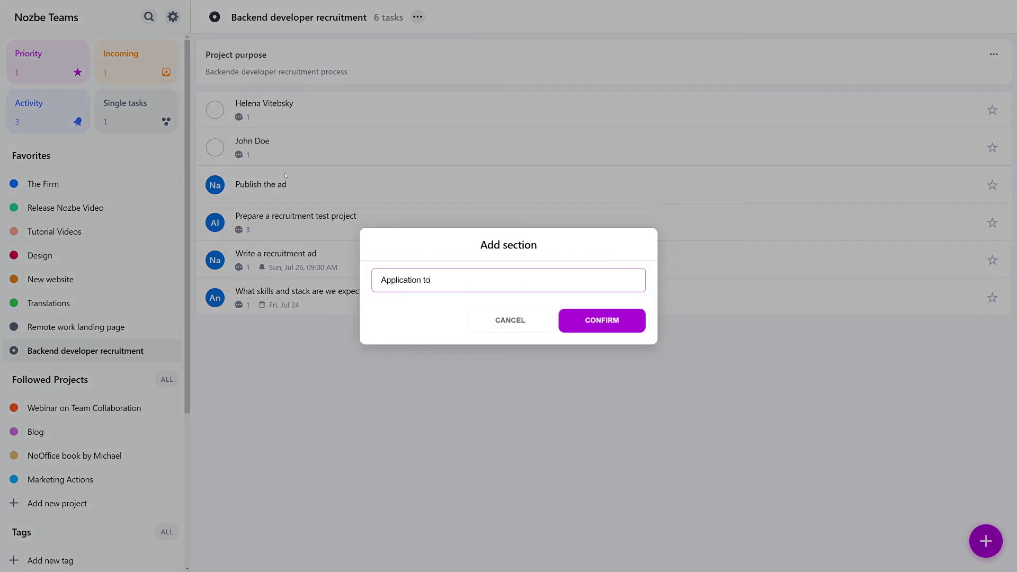
{"action": "type", "text": "Review"}
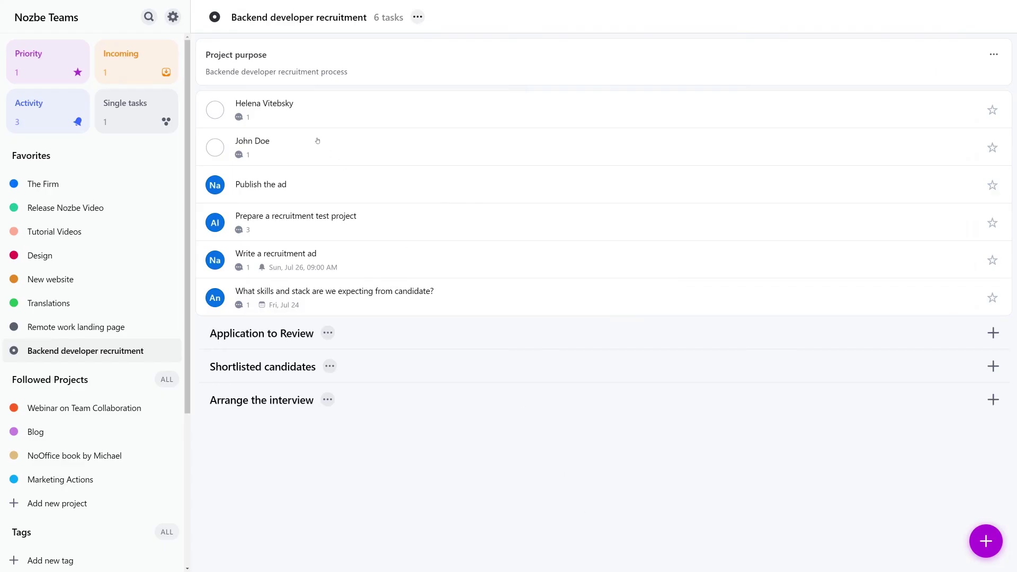
Move the two existing candidate tasks into the Application to Review section.
{"action": "left_click", "coordinate": [318, 141]}
{"action": "left_click", "coordinate": [908, 82]}
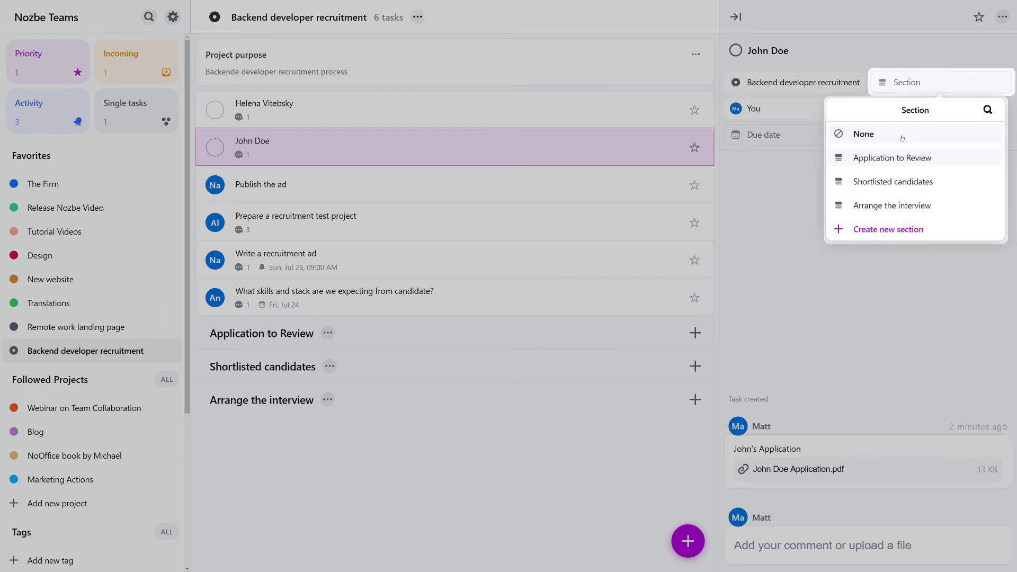
{"action": "left_click", "coordinate": [895, 159]}
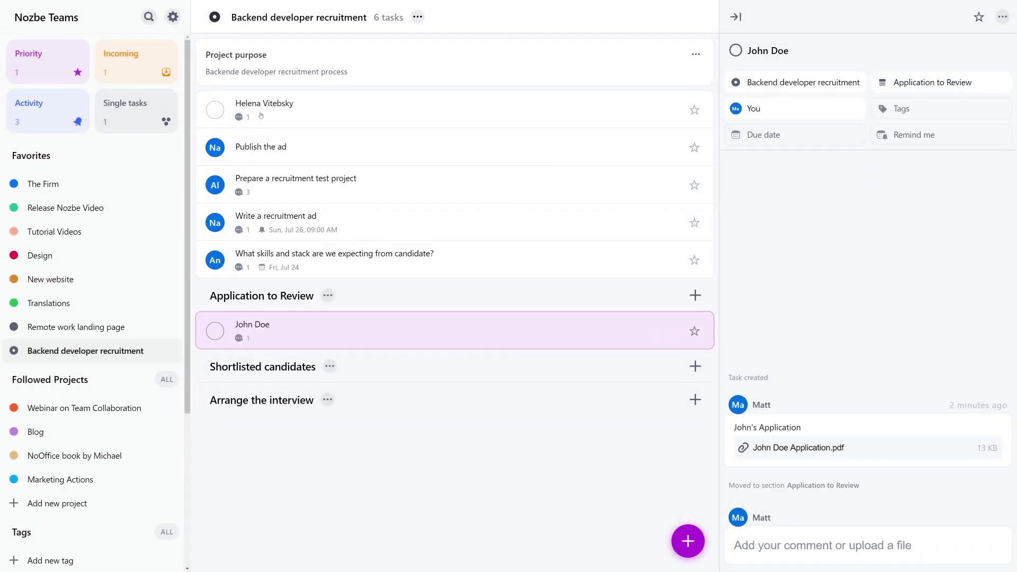
{"action": "left_click_drag", "start_coordinate": [261, 115], "coordinate": [282, 320]}
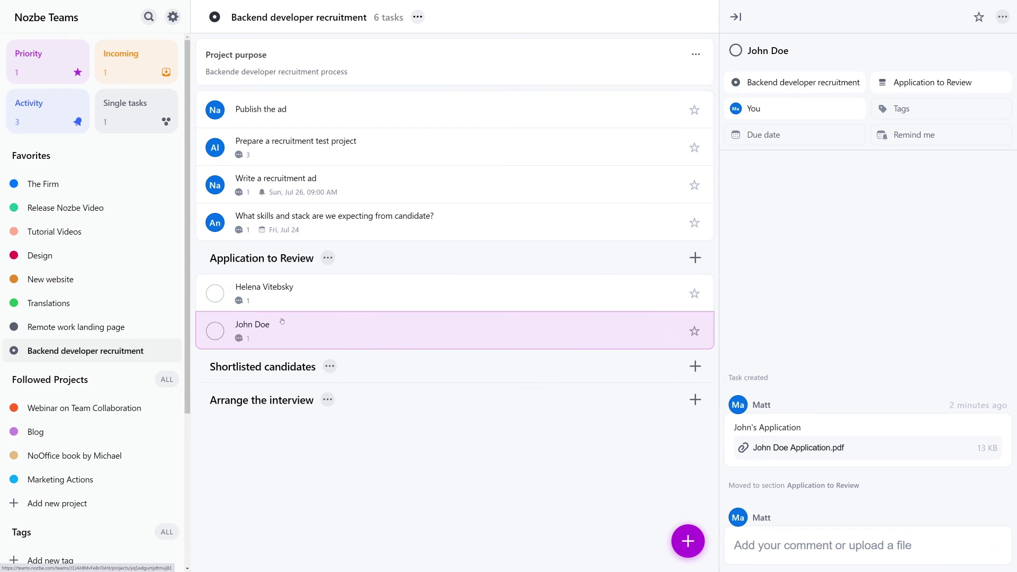
{"action": "left_click", "coordinate": [521, 521]}
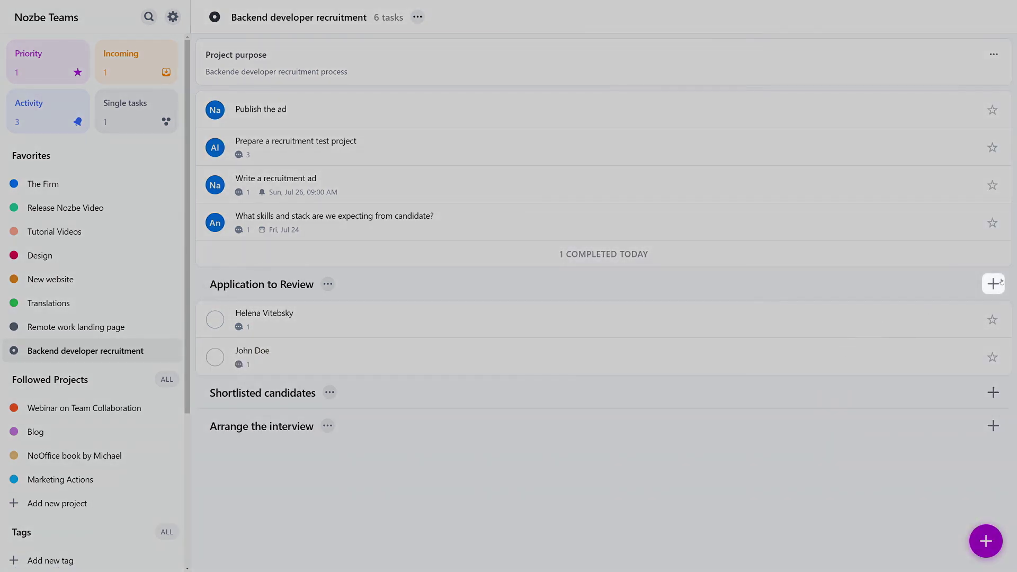
Add a third candidate task, named with the applicant's name, under Application to Review.
{"action": "left_click", "coordinate": [994, 283]}
{"action": "key", "text": "Return"}
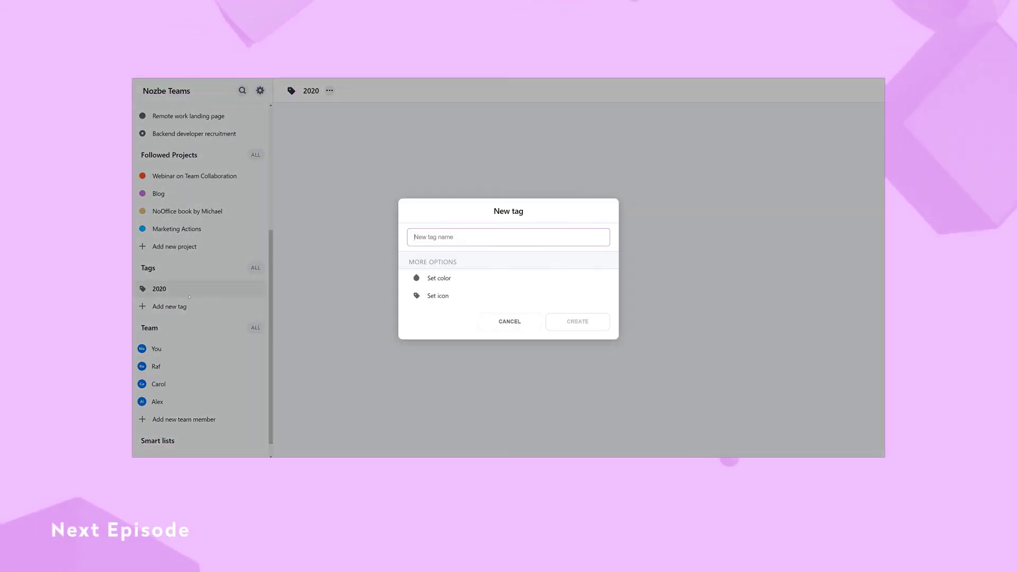
Create a '2021' tag and tick it on the 'Choose the best webinar title' task.
{"action": "type", "text": "2021"}
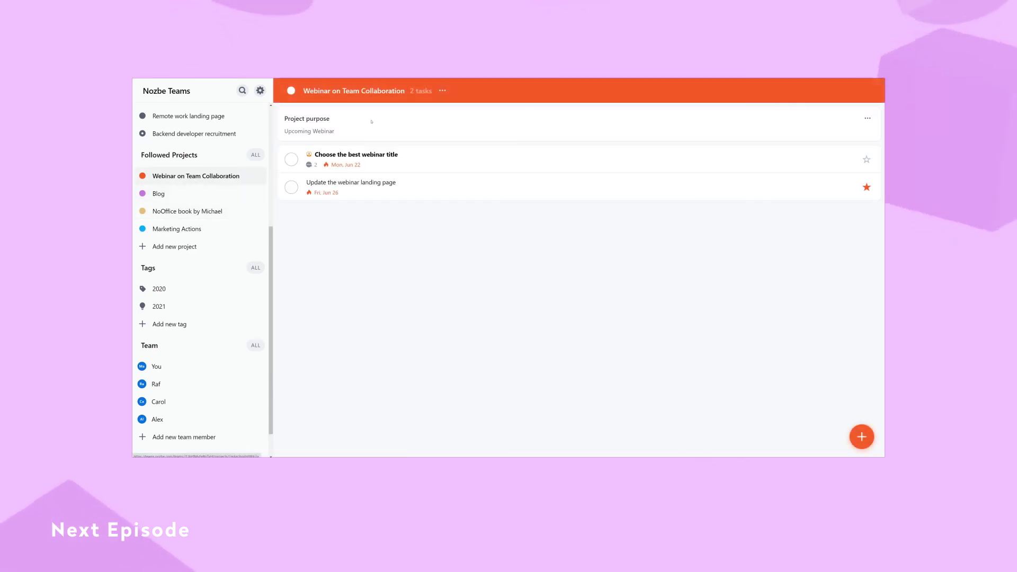
{"action": "left_click", "coordinate": [371, 159]}
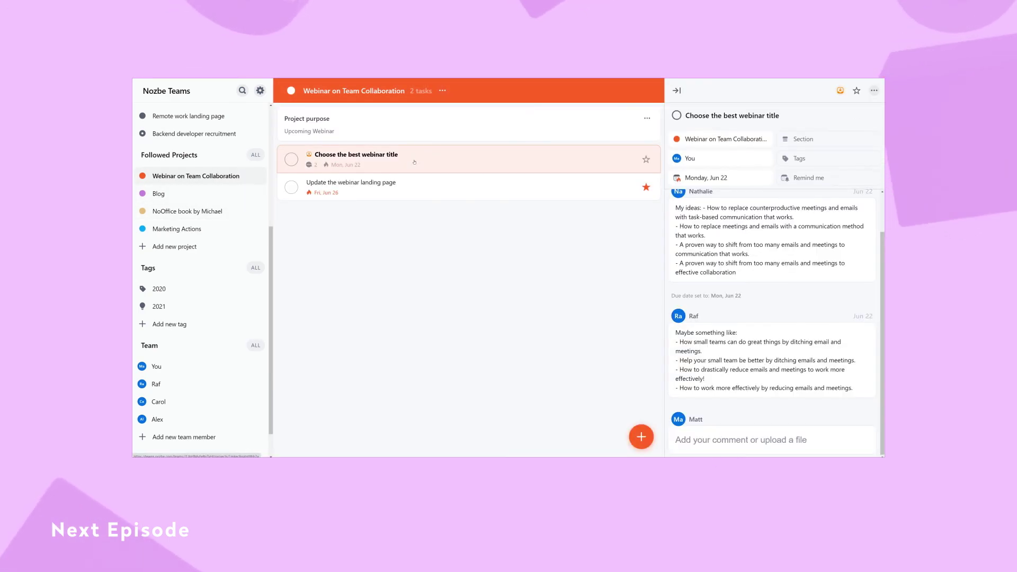
{"action": "left_click", "coordinate": [811, 158]}
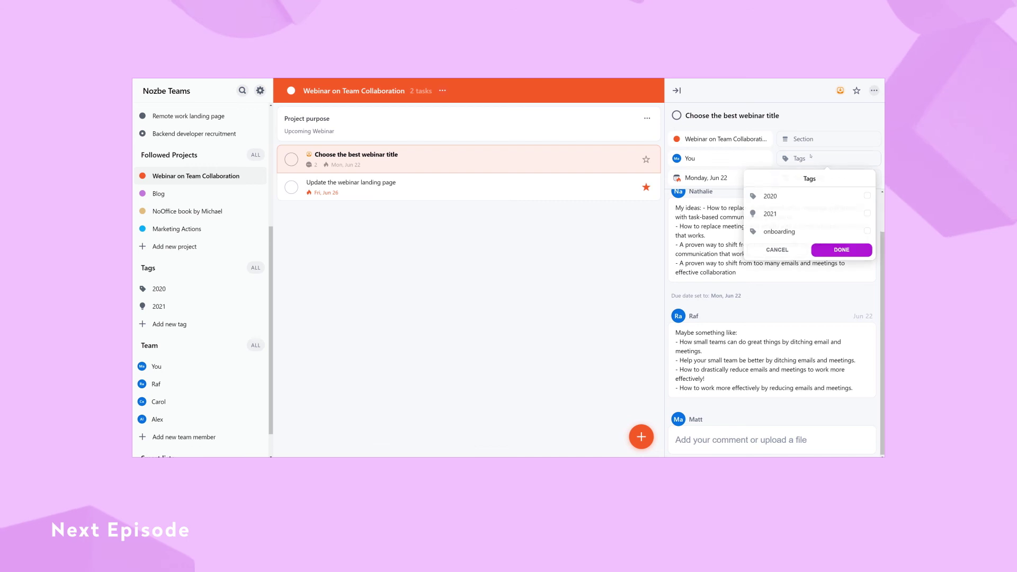
{"action": "left_click", "coordinate": [776, 213]}
{"action": "left_click", "coordinate": [842, 250]}
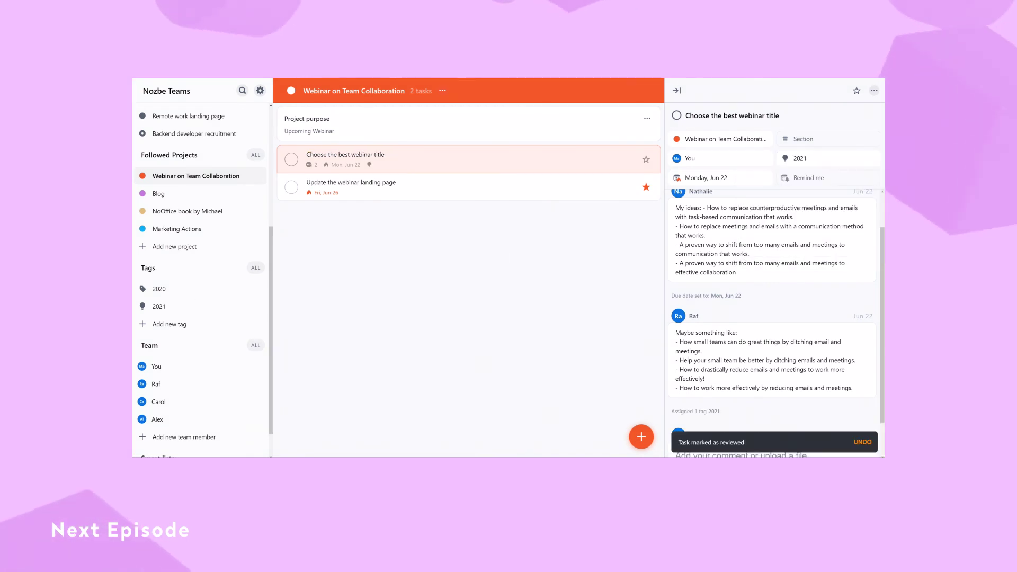